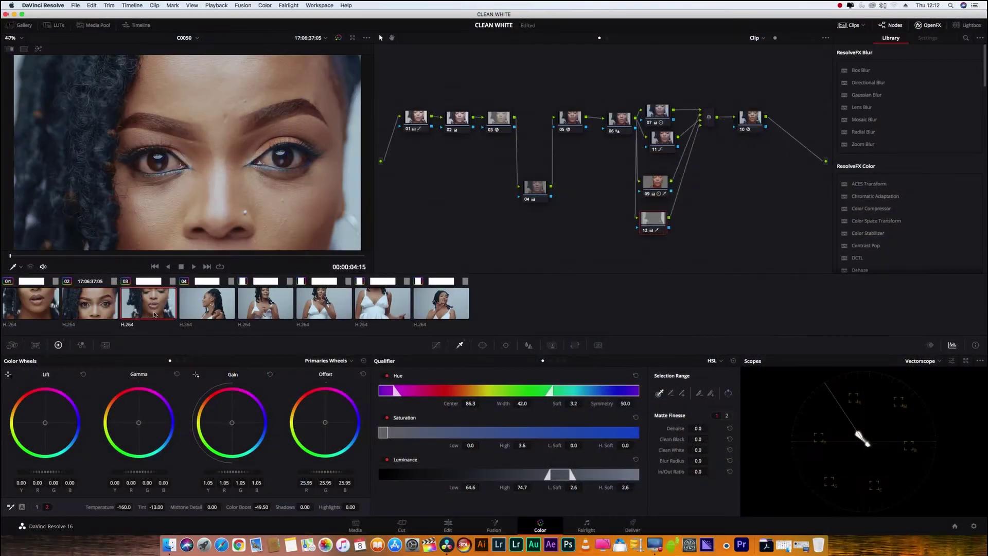
On clip 02, move node 12 down and add parallel node 13 beneath it
click(108, 312)
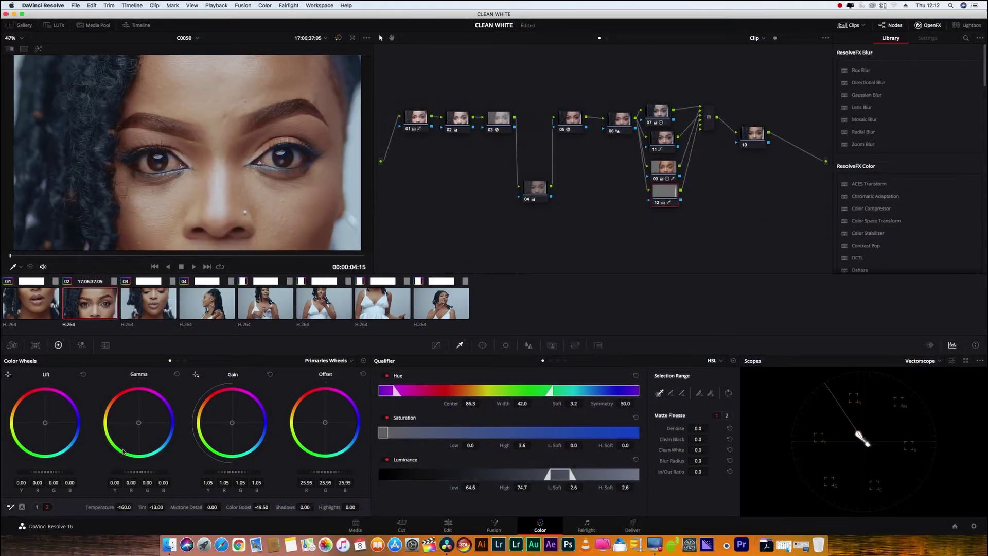
drag(658, 198, 662, 203)
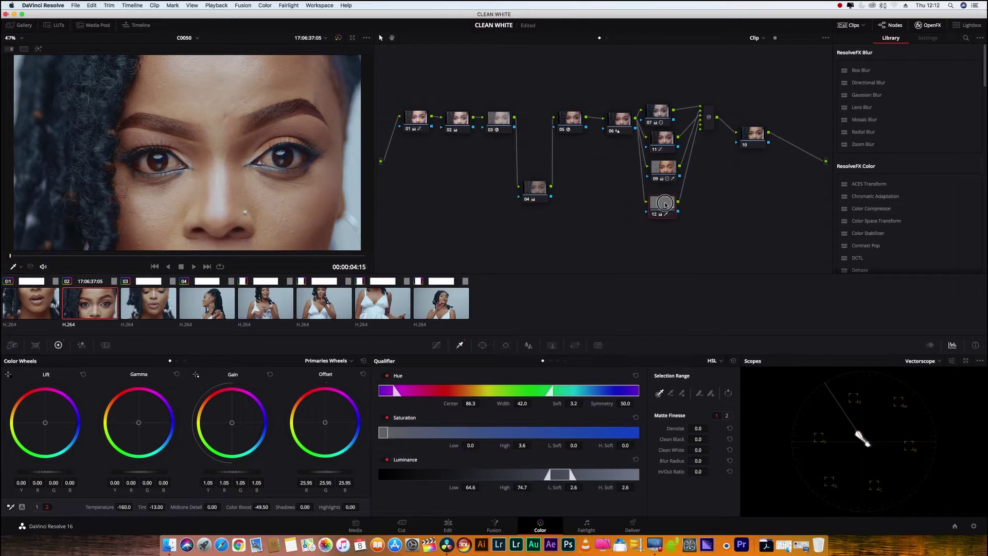
key(alt+p)
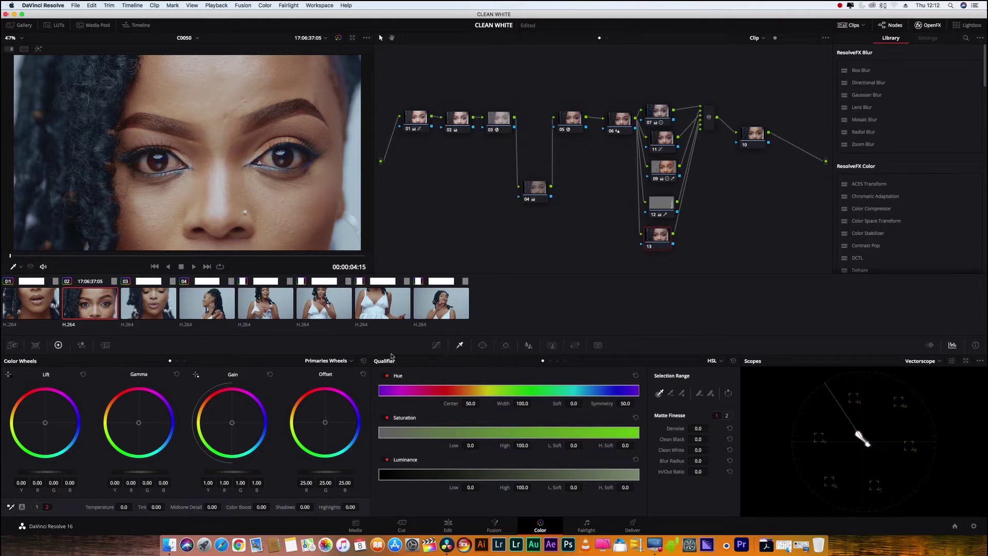
click(482, 344)
Start a curve window on node 13 around the left eye's inner corner and lower lid
click(388, 461)
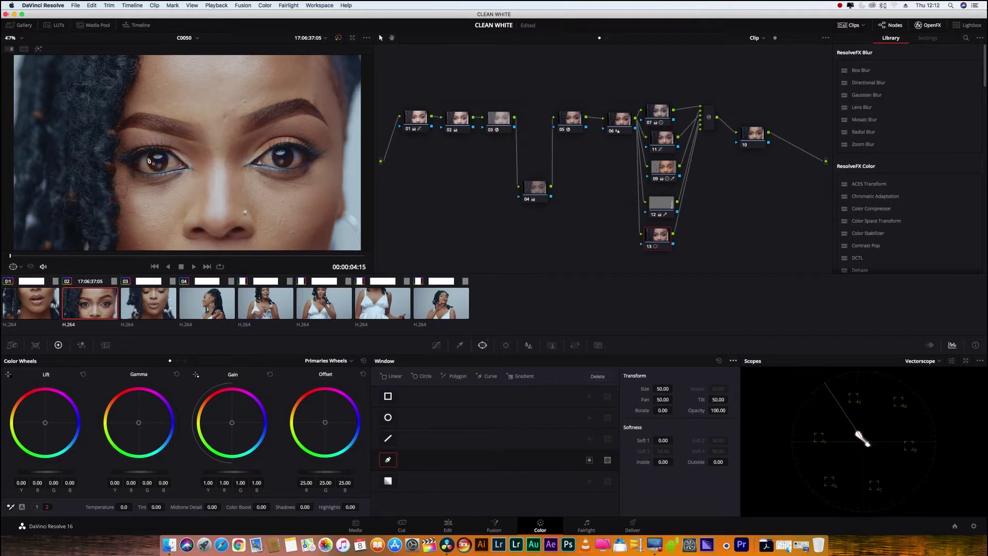
click(147, 153)
click(135, 162)
click(134, 168)
click(139, 172)
click(145, 174)
click(150, 174)
Finish and close the left-eye outline, then view the eye matte on grey
click(172, 170)
click(181, 163)
click(167, 153)
click(158, 174)
click(146, 172)
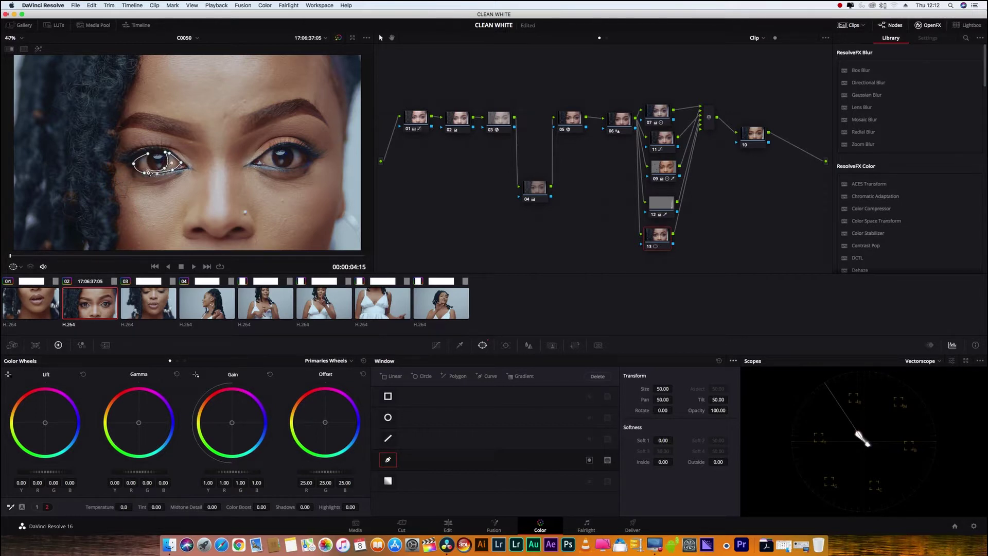
click(149, 155)
drag(655, 239, 661, 240)
click(37, 49)
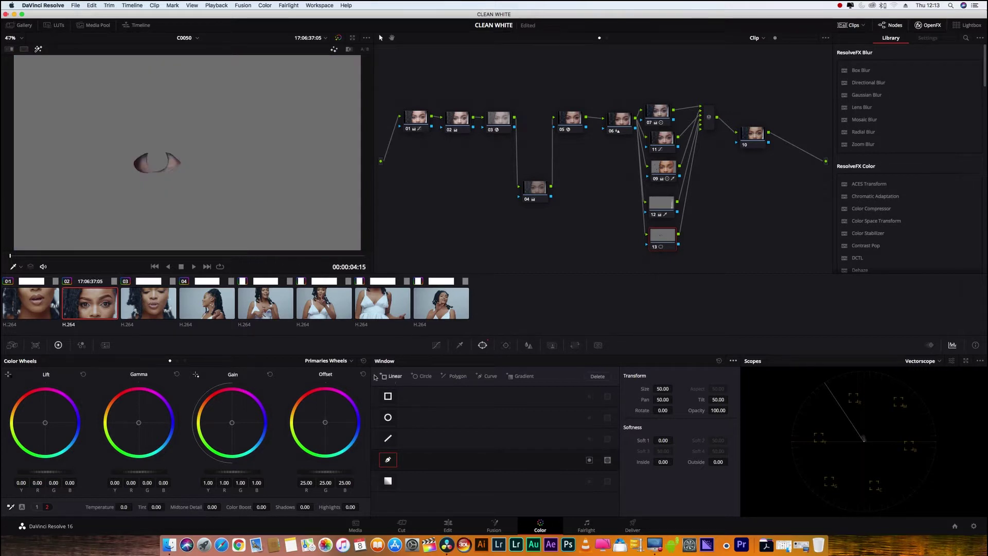
Brighten the eye by raising Gamma to 0.11 and Offset to 29.30
drag(144, 473, 240, 472)
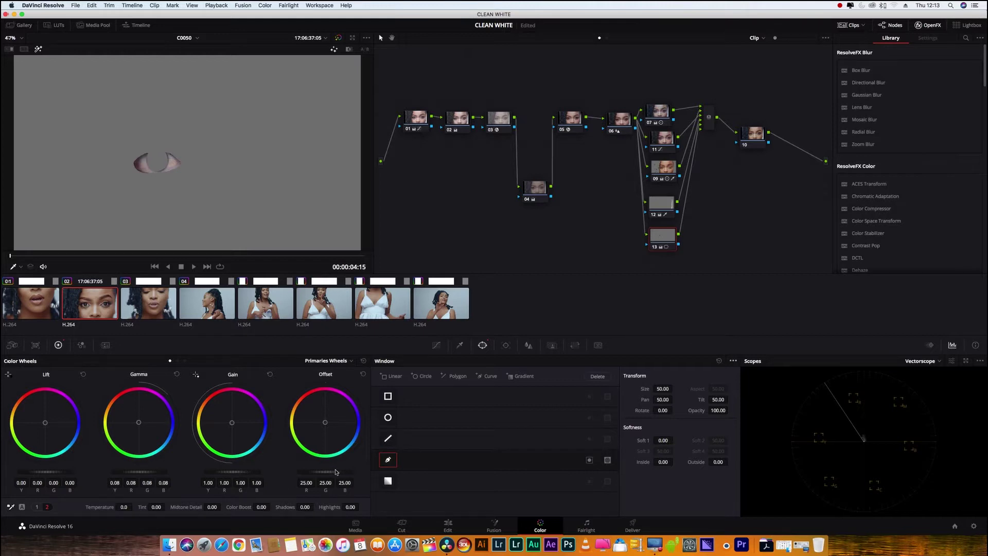
drag(326, 473, 375, 469)
click(38, 50)
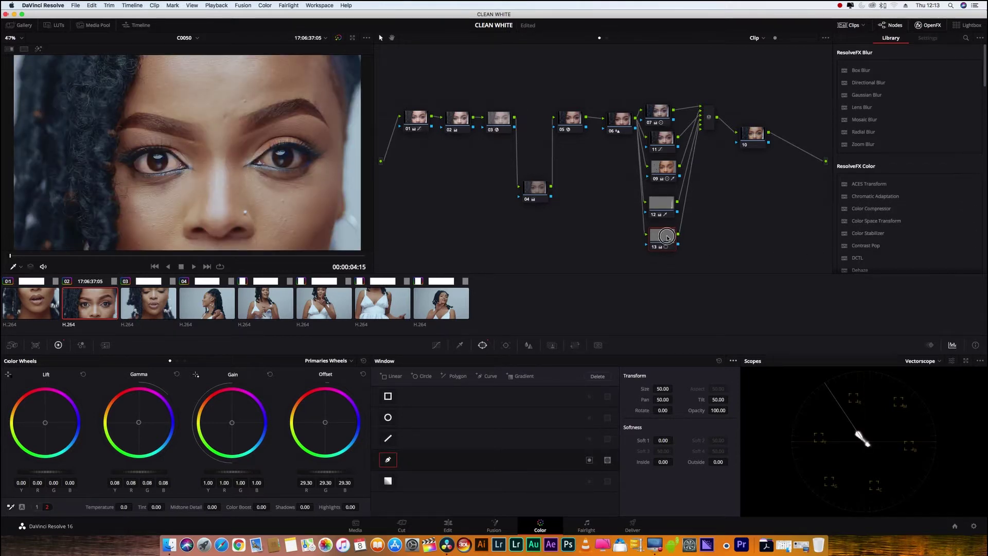
mouse_move(138, 473)
mouse_down()
mouse_move(204, 472)
mouse_move(165, 469)
mouse_up()
Switch the color wheels to Log and shift the eye's Offset toward blue
click(343, 361)
click(337, 392)
drag(325, 430, 352, 464)
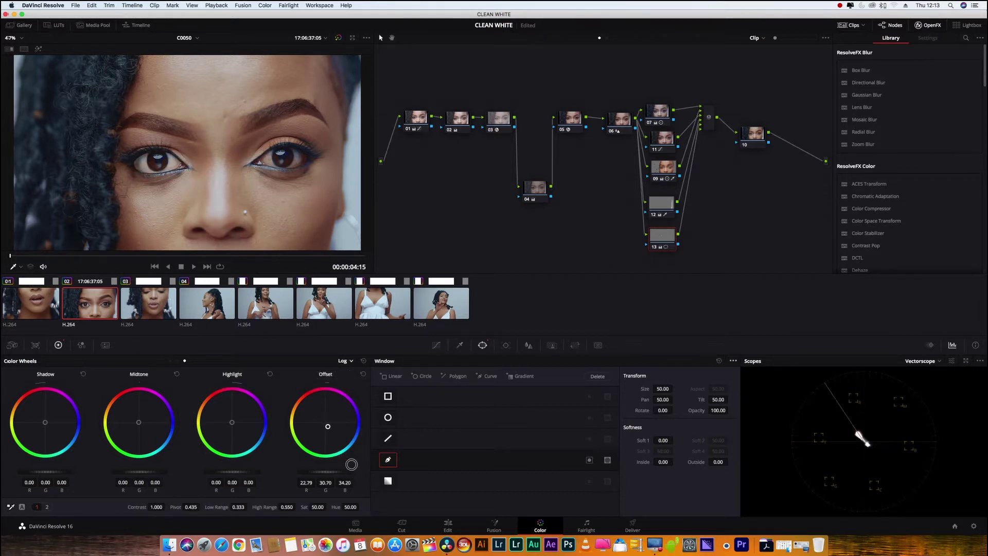
drag(351, 464, 351, 463)
Cool Highlight to -0.21/0.05/0.17 and Midtone slightly, and lower Sat to 44.80
drag(237, 424, 273, 482)
drag(139, 423, 171, 462)
drag(317, 507, 298, 508)
mouse_move(659, 243)
Add a Lum vs Sat curve desaturating the darkest tones, with a point at Input Lum 0.23
click(436, 345)
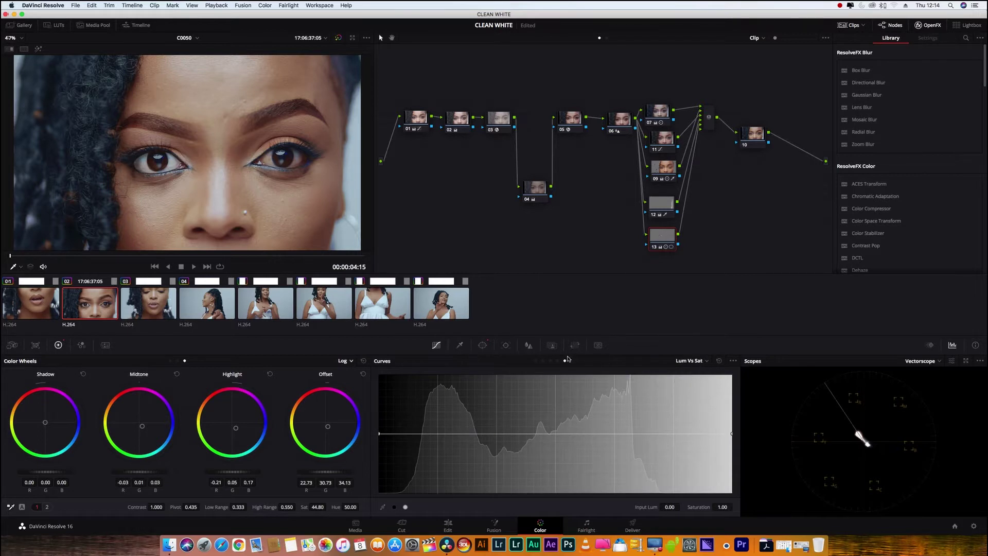
click(452, 435)
drag(380, 434, 392, 498)
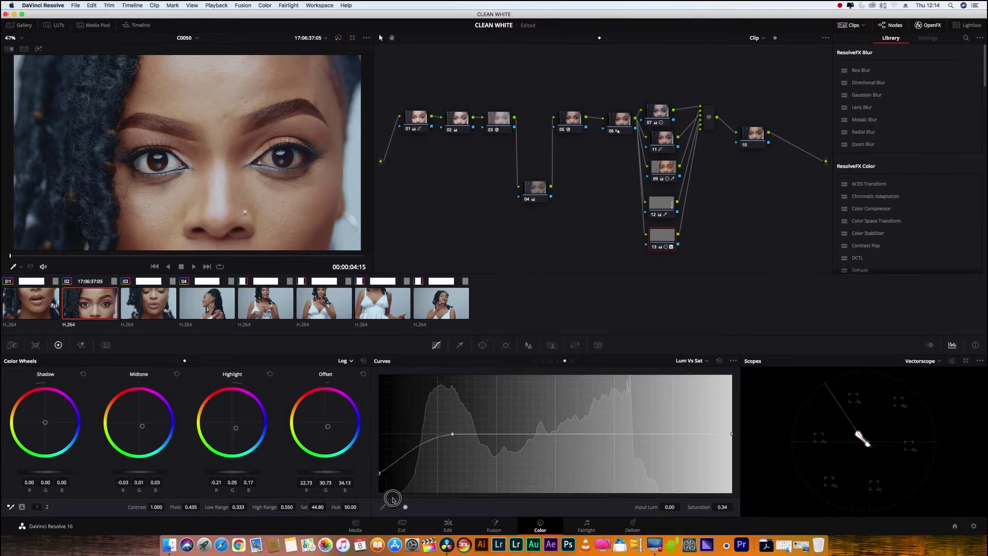
drag(451, 435, 461, 435)
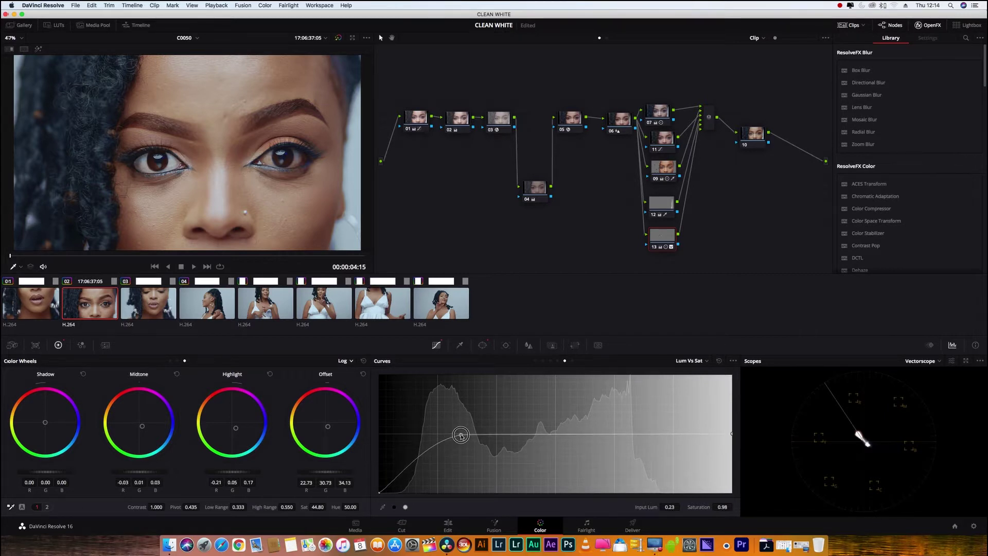
drag(461, 435, 459, 434)
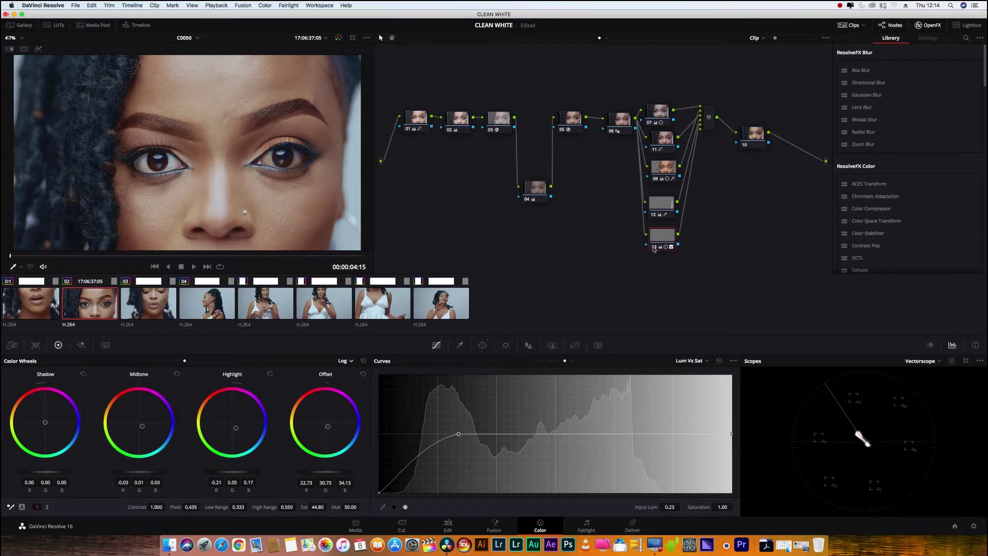
click(654, 247)
Compare node 13 on and off, leaving its eye correction enabled
click(653, 248)
click(653, 247)
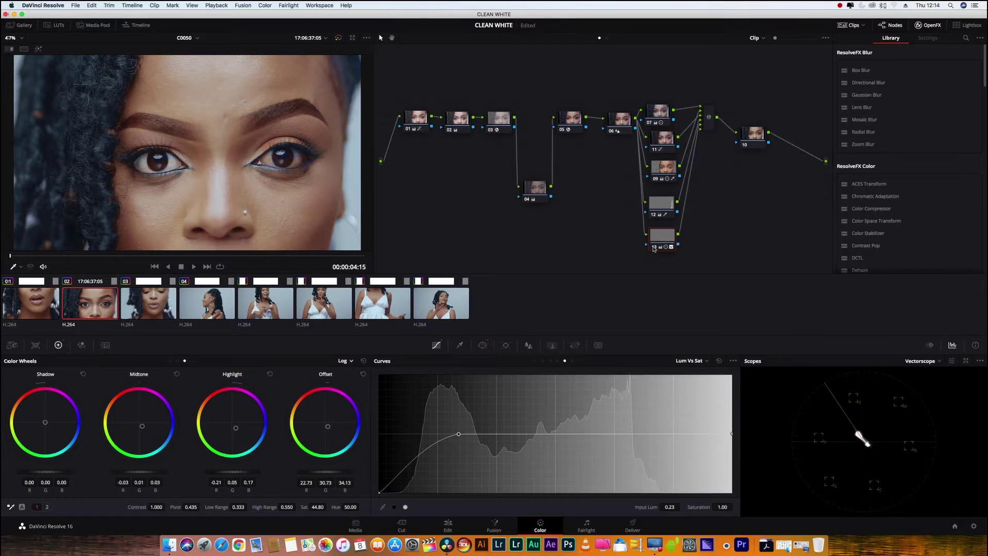
click(482, 345)
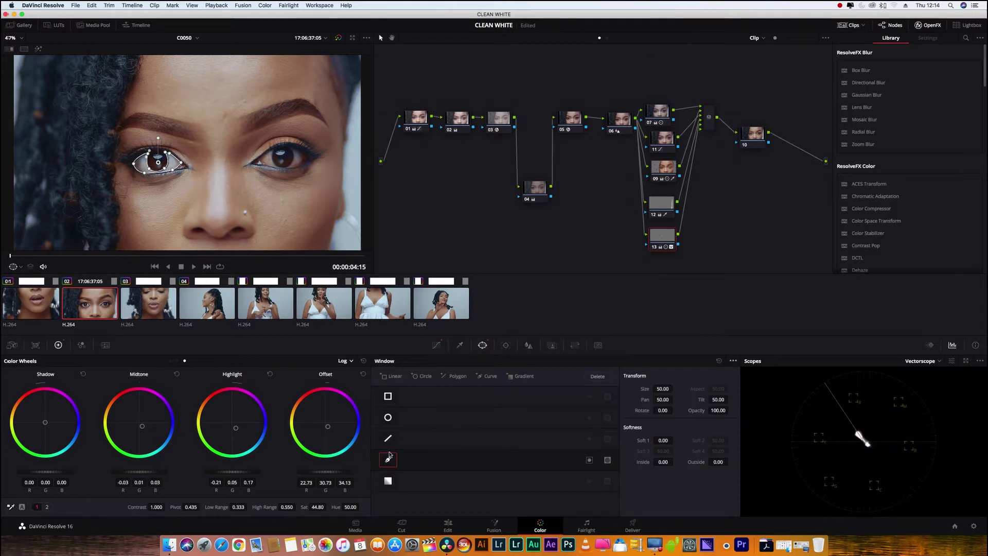
Track the eye window backward and forward through the clip, then move node 13 up-left
click(505, 345)
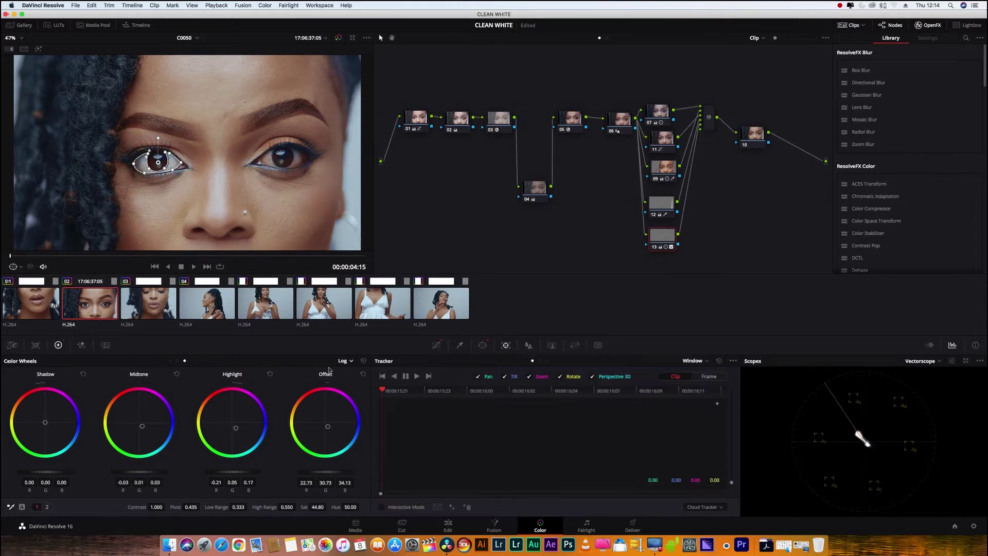
click(394, 378)
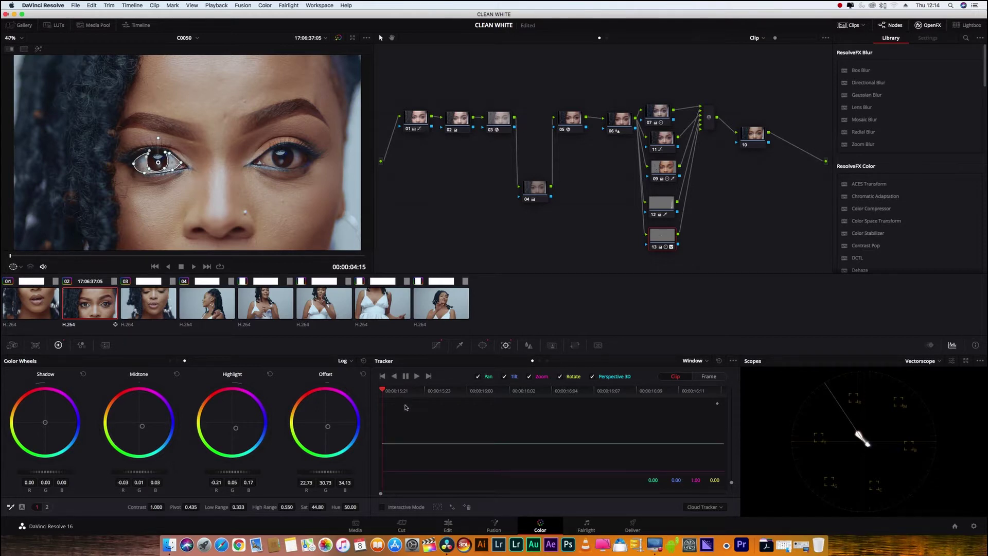
click(416, 377)
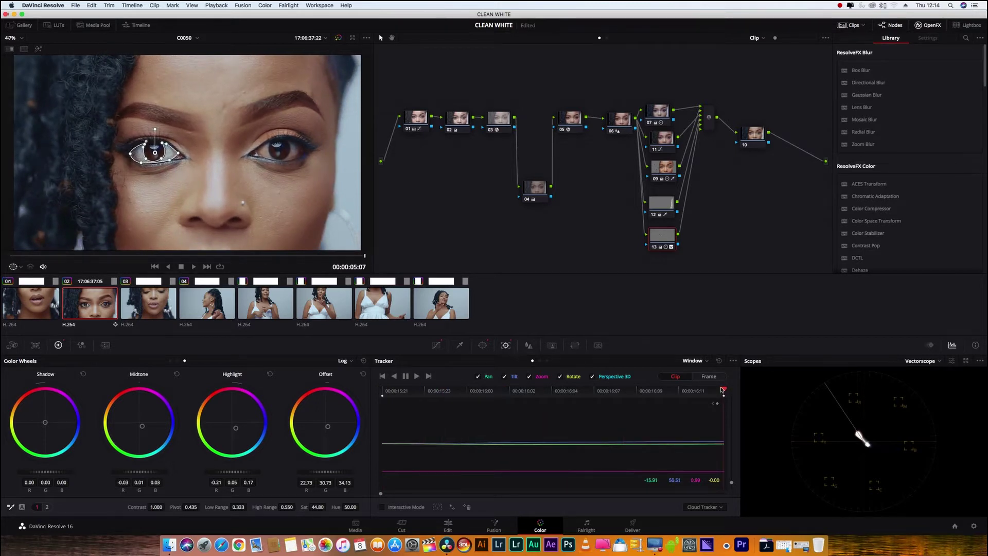
drag(660, 242, 663, 243)
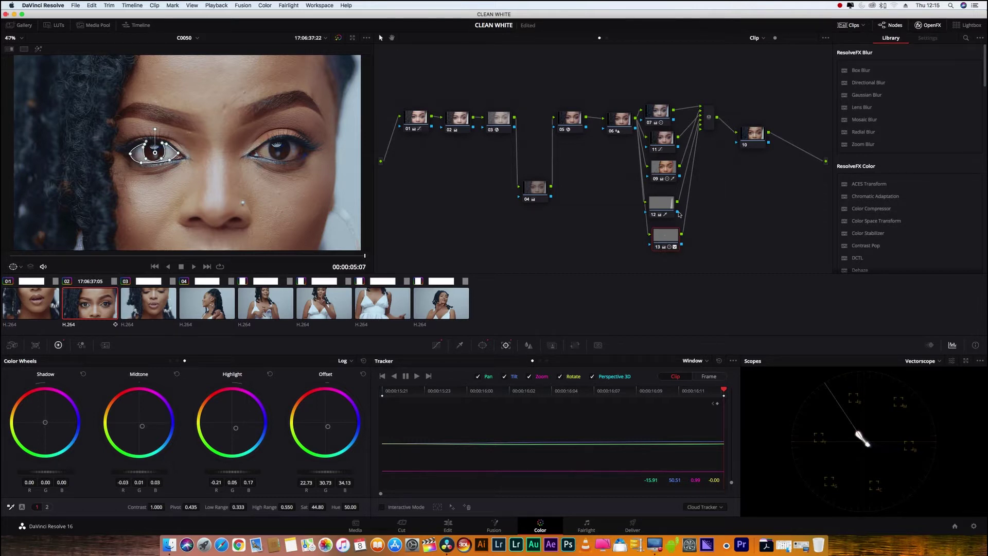
drag(656, 242, 619, 223)
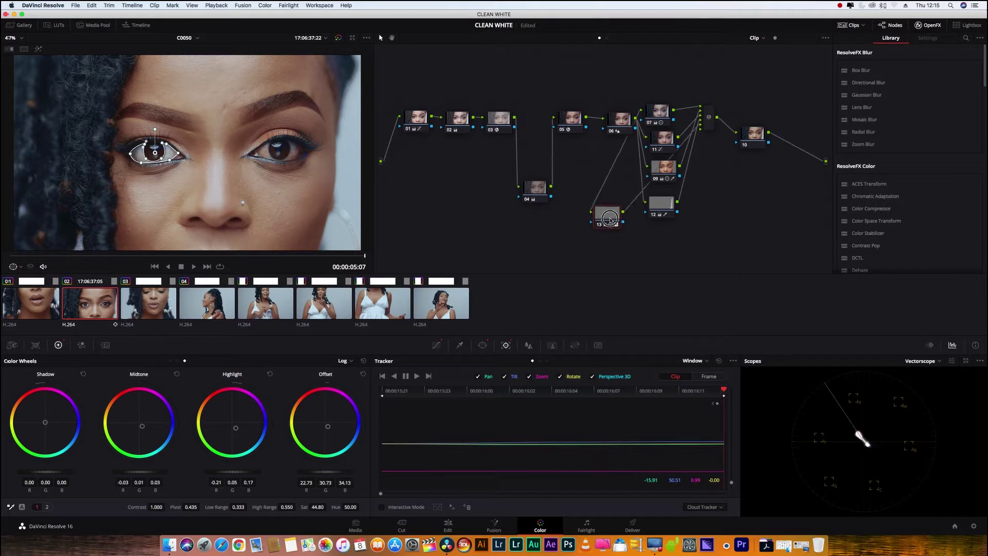
Add a new node 14 and arrange it and node 13 in the graph
key(alt+p)
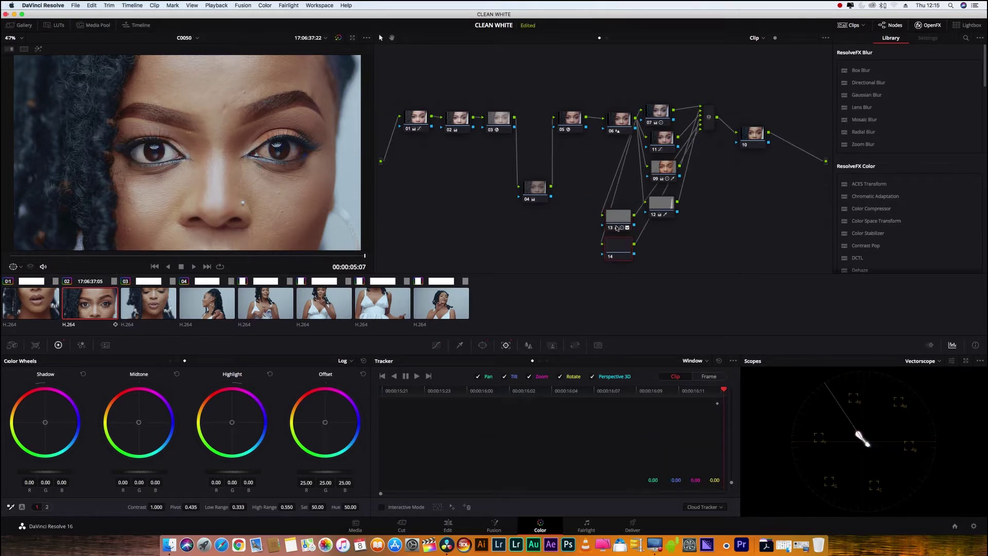
drag(617, 247, 576, 251)
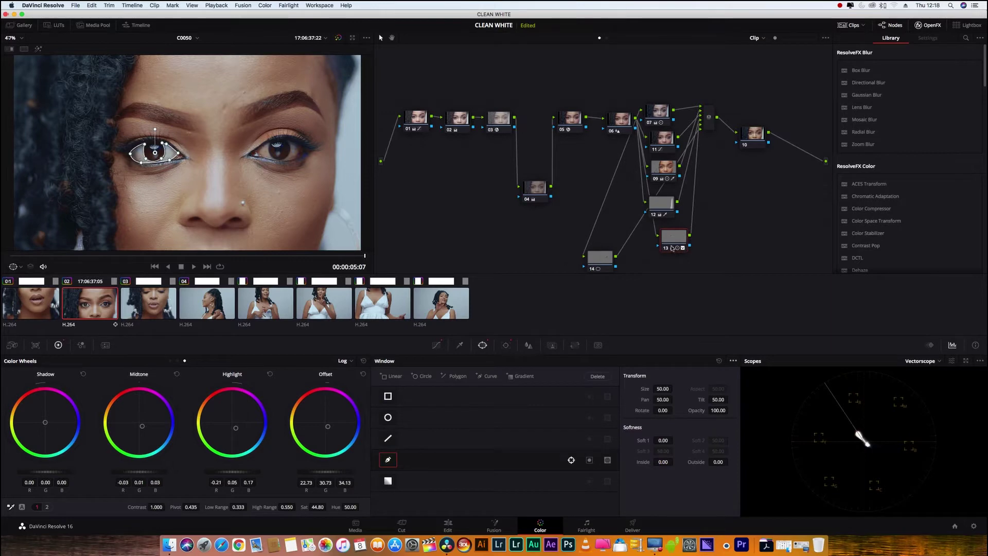
drag(672, 248, 621, 227)
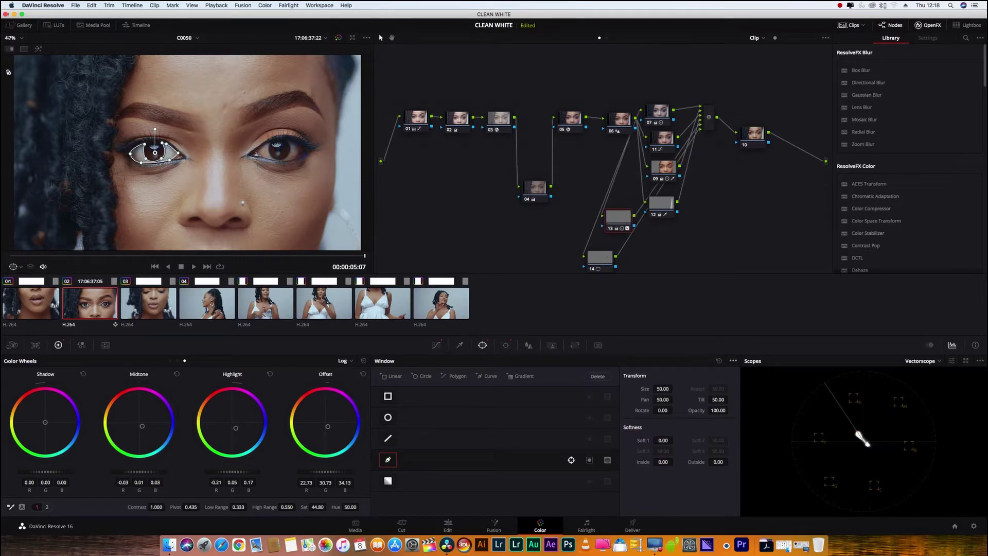
Copy node 13's eye window and grade via Edit > Copy and paste onto node 14
click(92, 6)
click(93, 6)
click(93, 7)
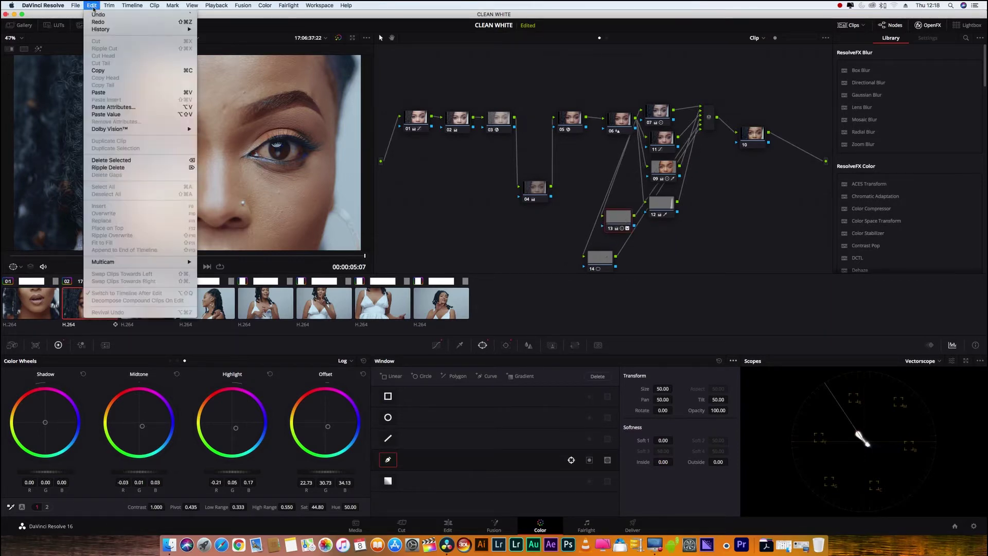
click(109, 71)
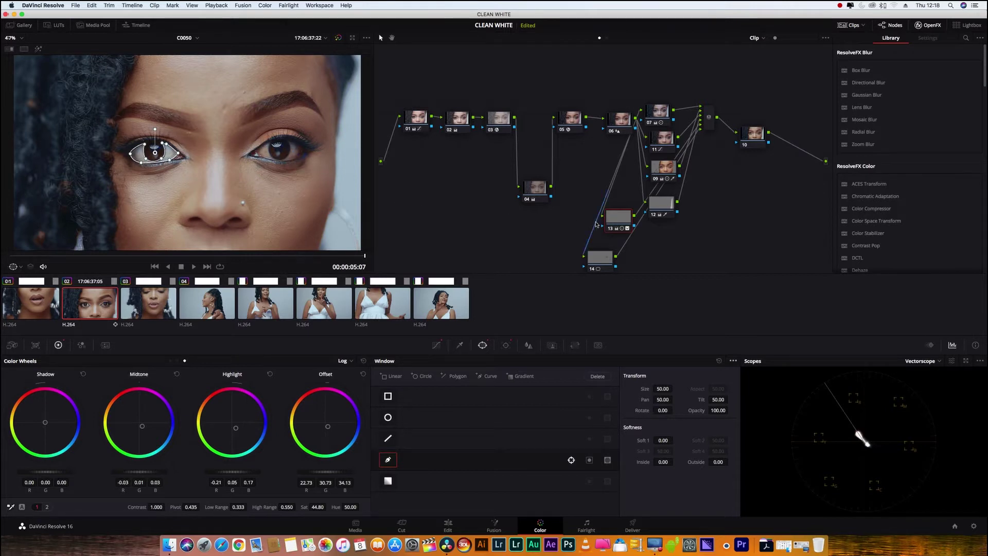
click(599, 258)
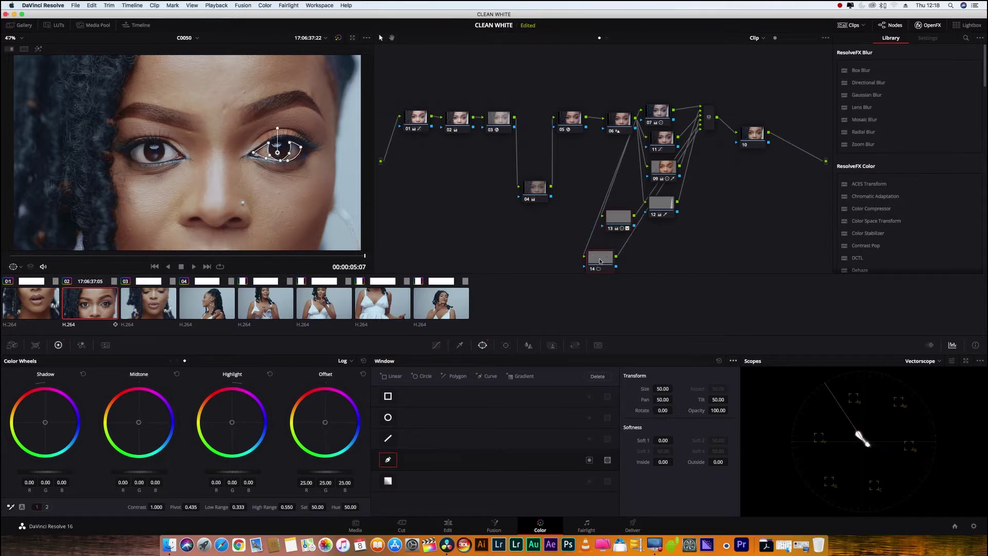
click(39, 49)
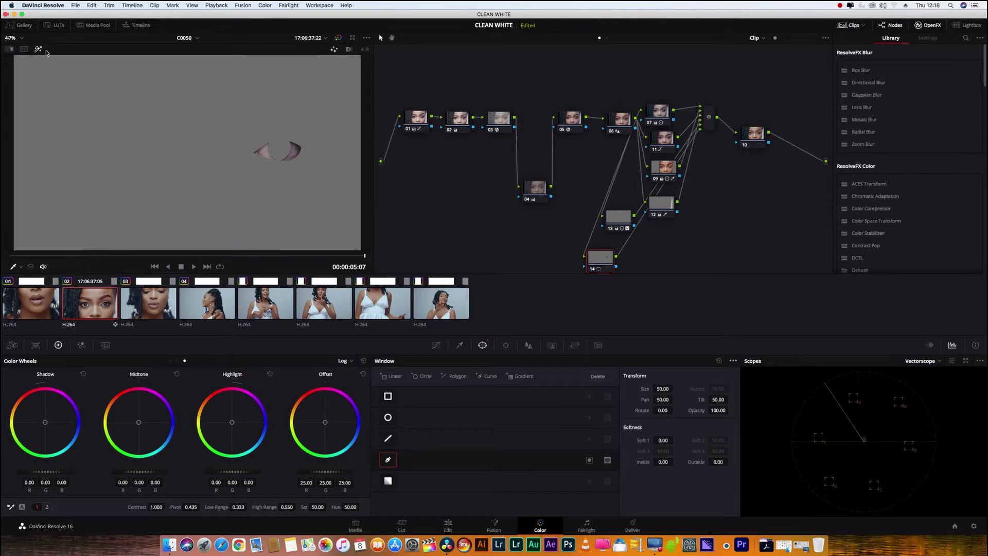
key(ctrl+v)
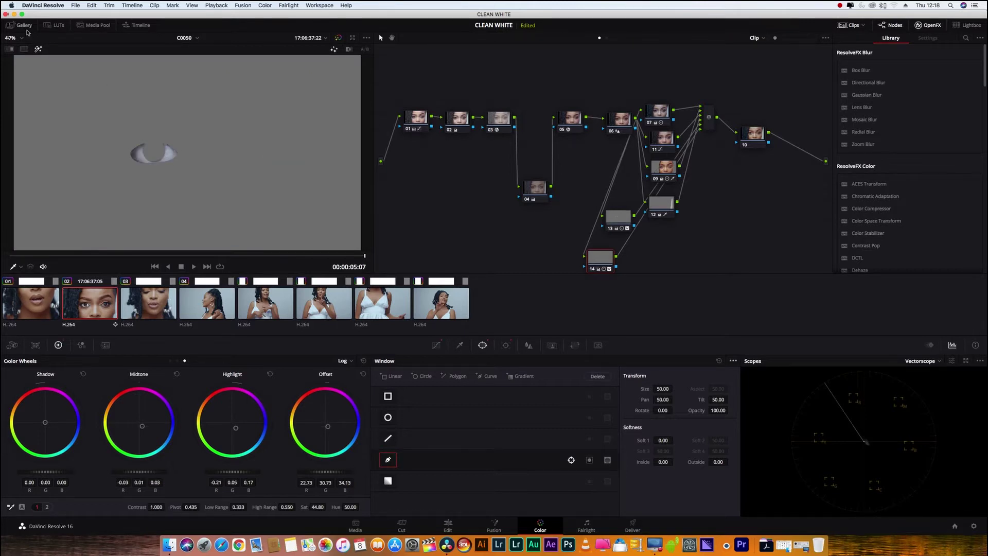
click(39, 49)
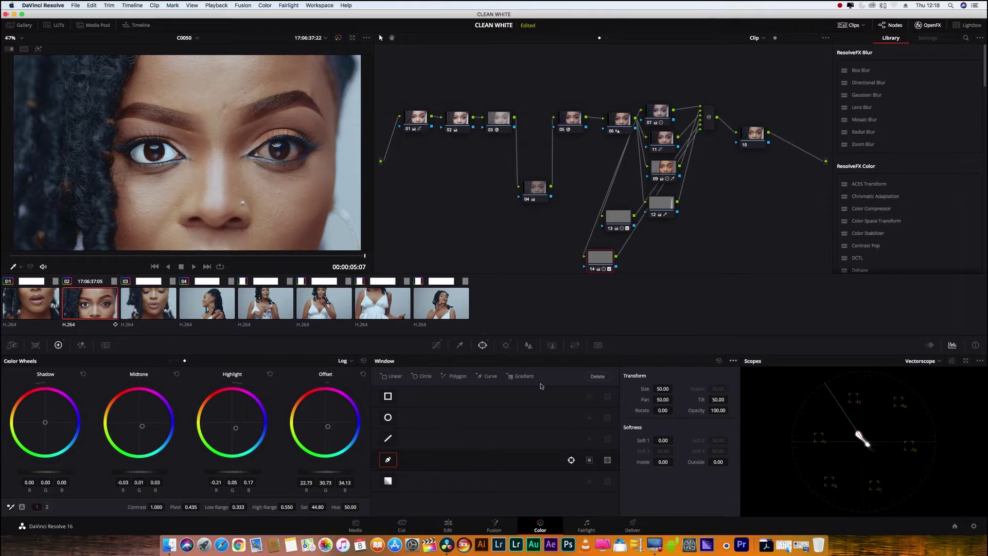
Show the mask outline and drag node 14's eye window onto the right eye
drag(600, 260, 610, 260)
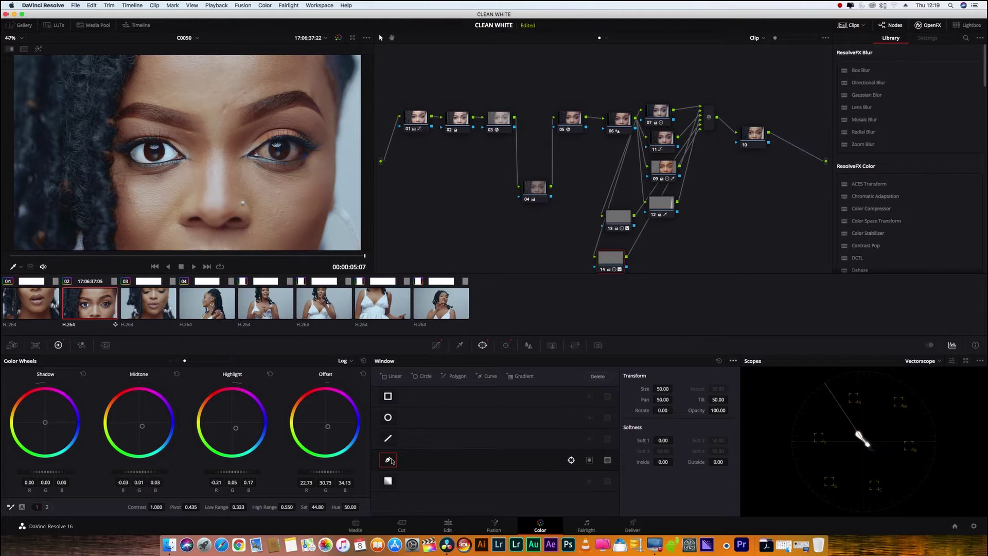
click(20, 266)
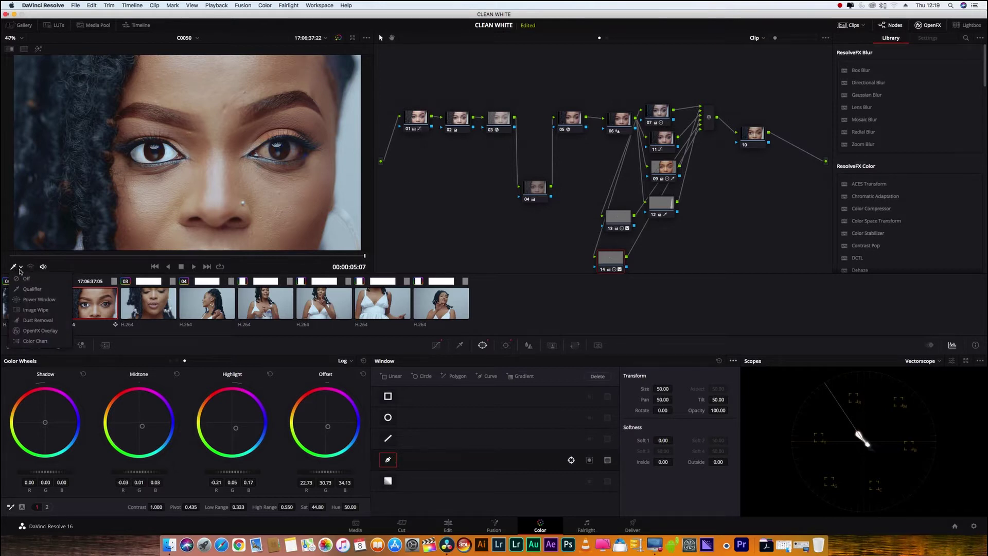
click(41, 299)
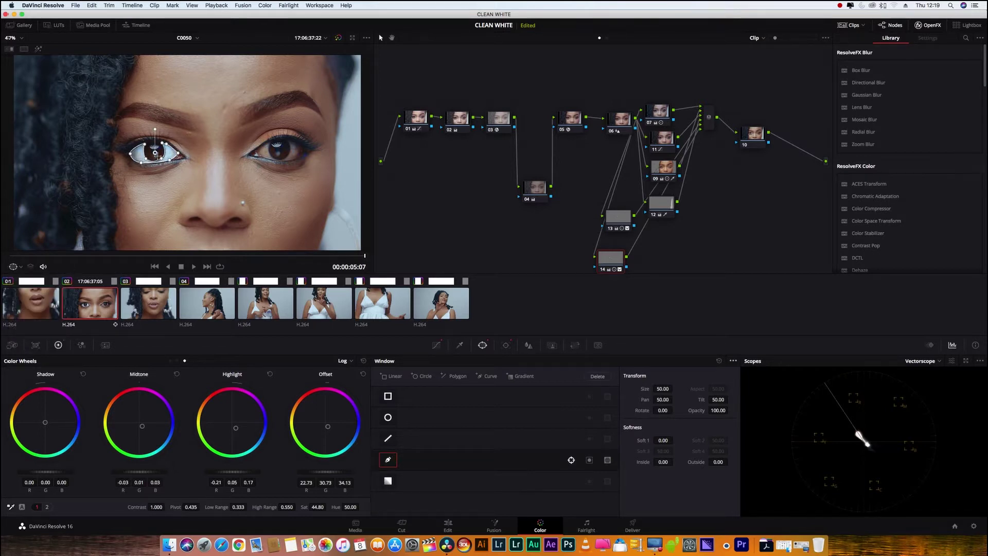
drag(155, 153, 281, 152)
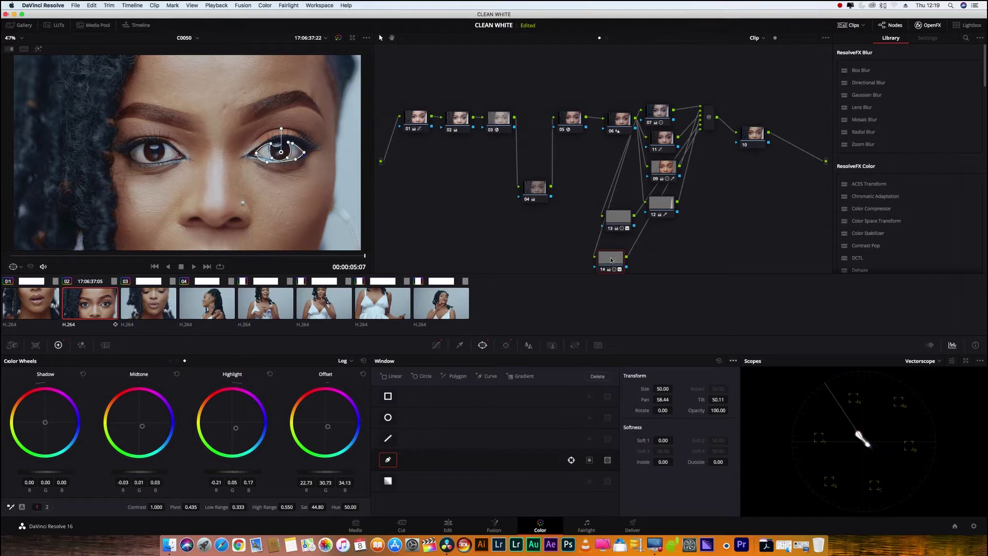
drag(607, 261, 642, 262)
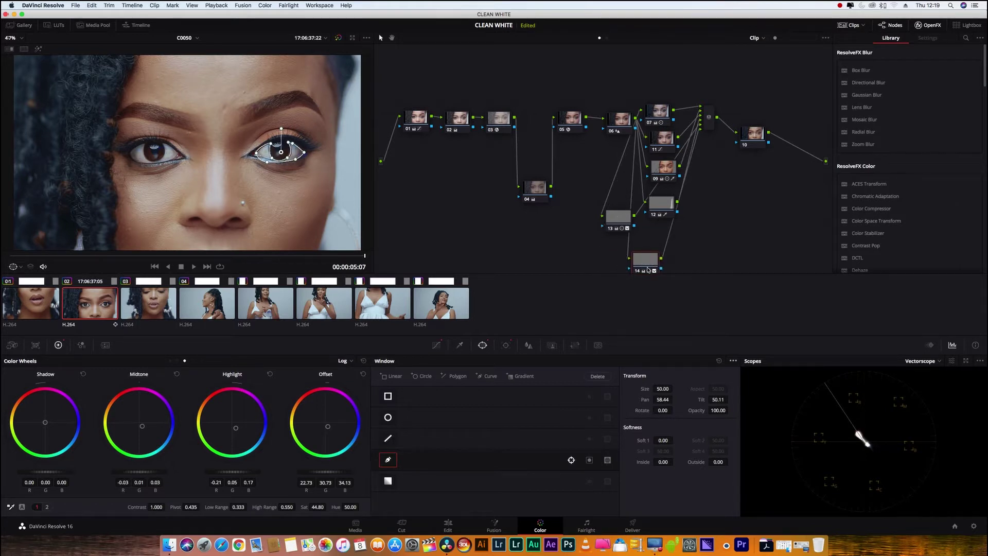
Rearrange nodes 13 and 14 in the graph and select node 14's window options
drag(645, 261, 645, 259)
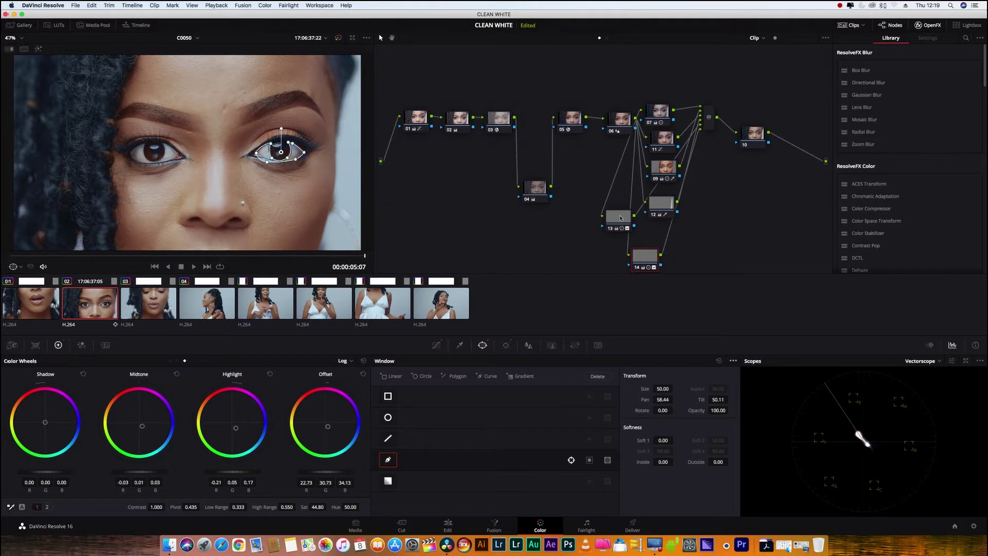
drag(631, 213, 725, 214)
click(656, 260)
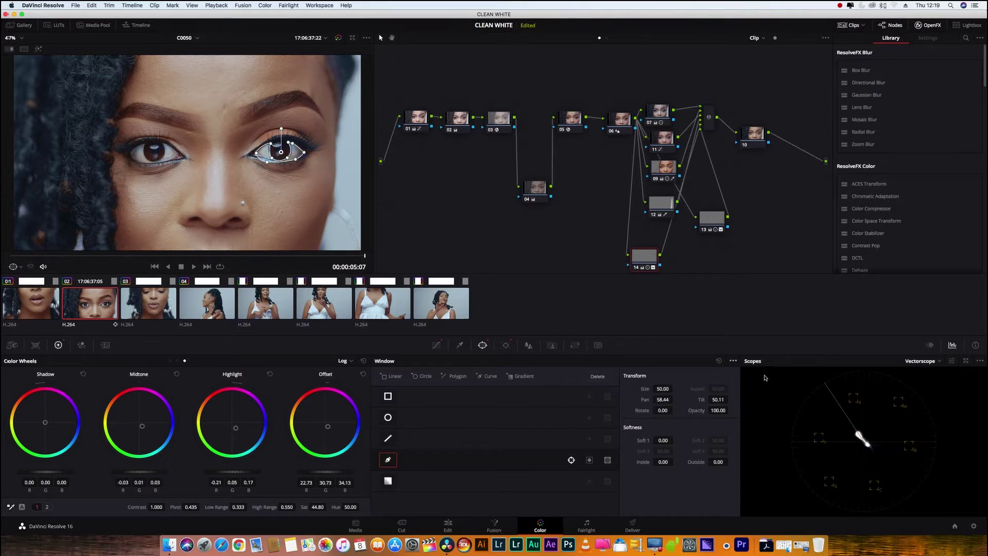
click(733, 361)
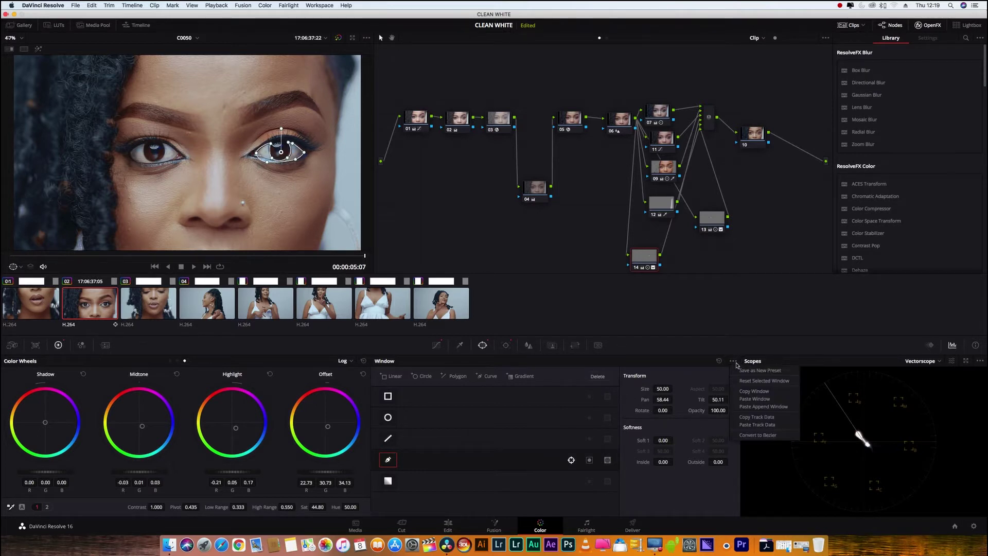
Reset node 14's copied window and toggle its curve window off and back on
click(757, 381)
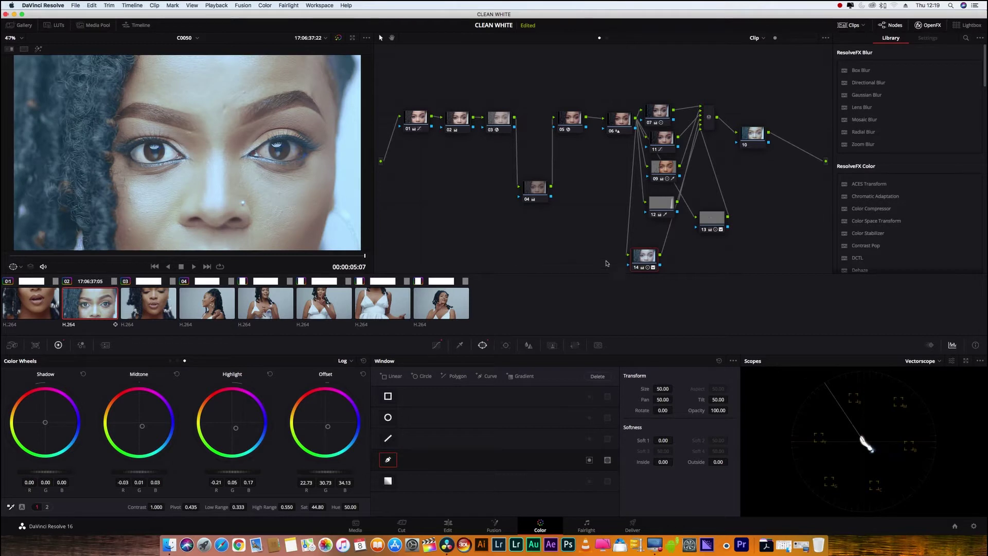
drag(645, 257, 645, 254)
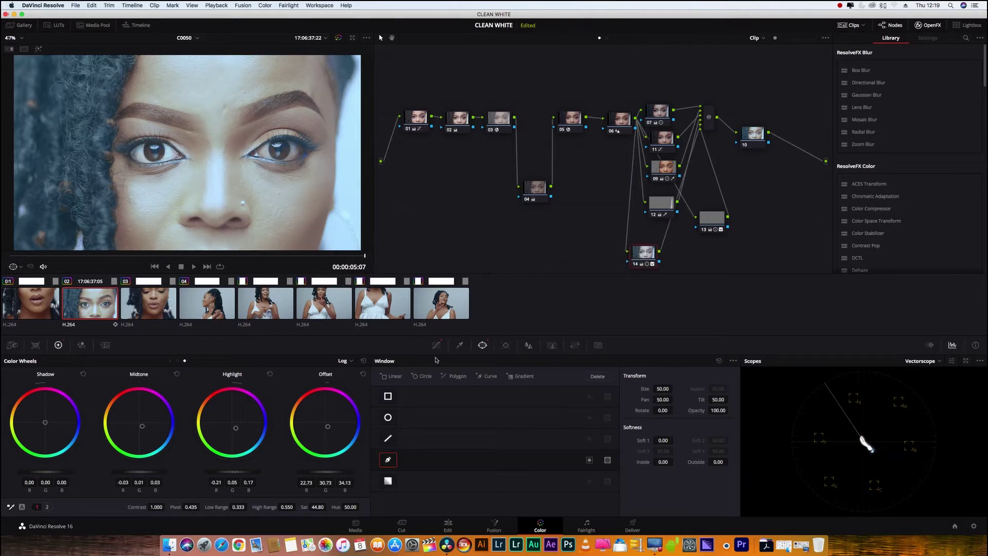
click(388, 459)
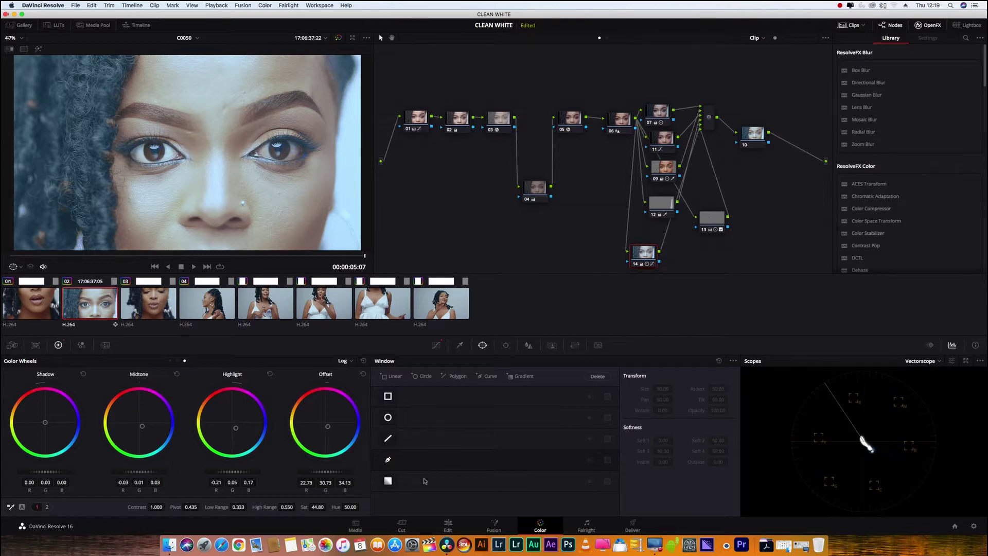
click(388, 460)
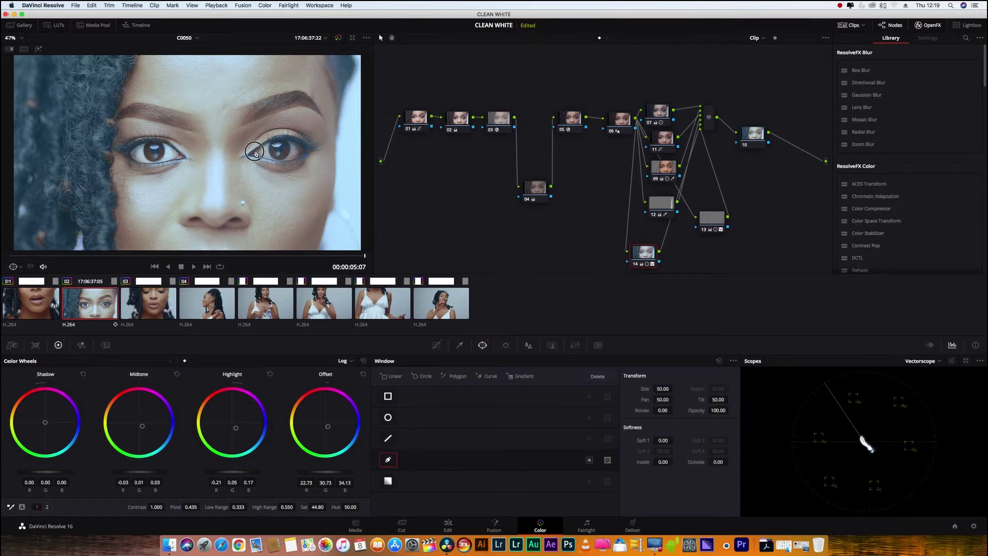
Draw a new closed curve window tracing the right eye's corners and eyelids
drag(255, 152, 268, 141)
click(268, 141)
drag(276, 158, 279, 162)
click(290, 152)
click(288, 142)
click(303, 148)
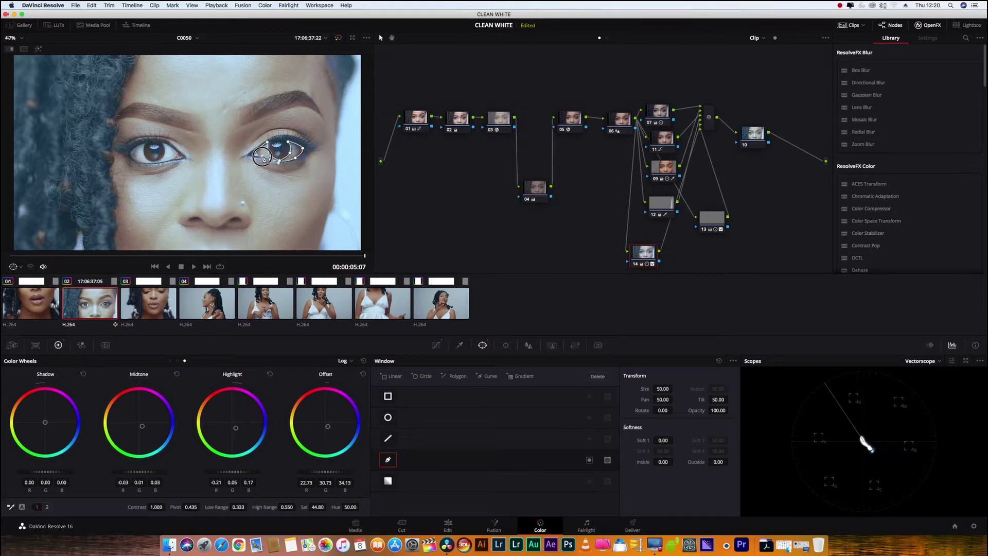
click(263, 157)
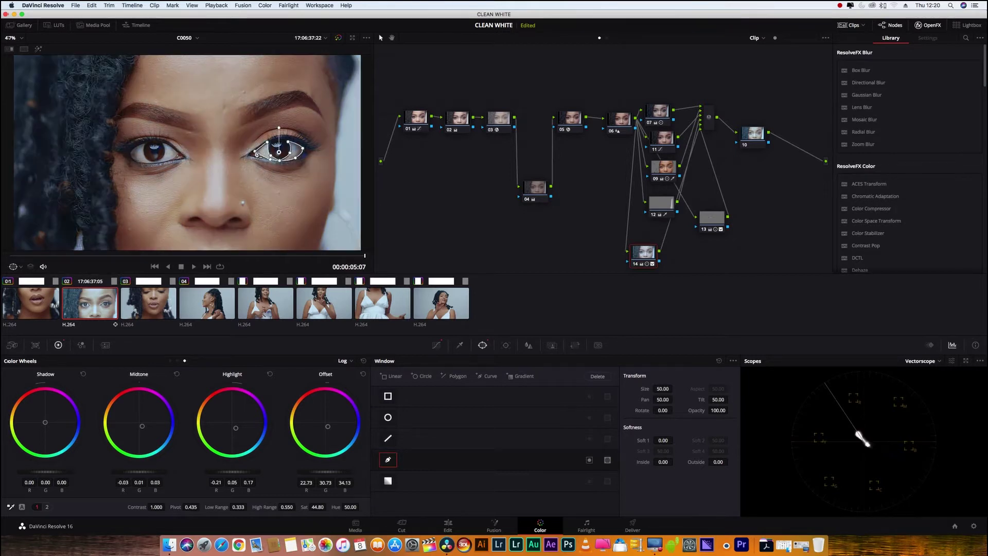
click(648, 258)
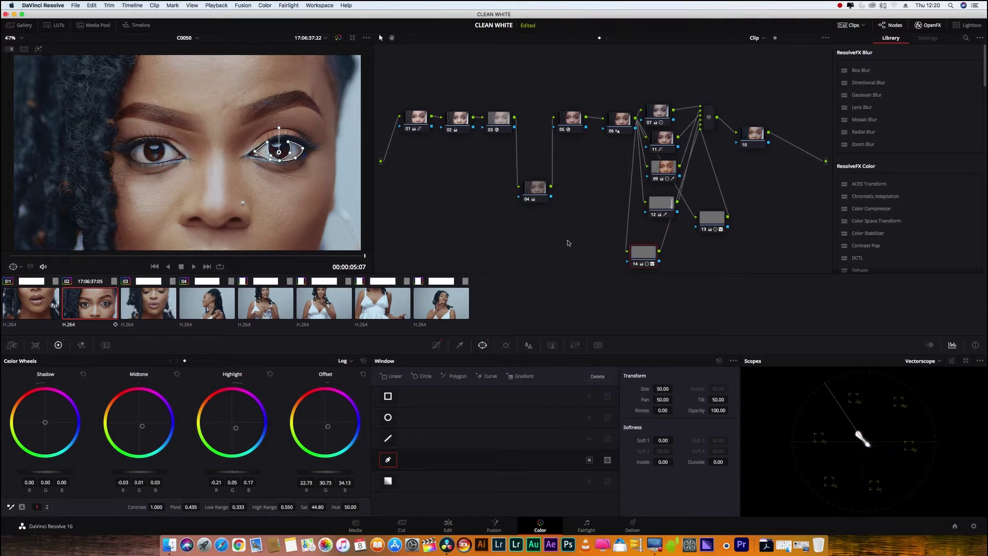
drag(648, 257, 650, 257)
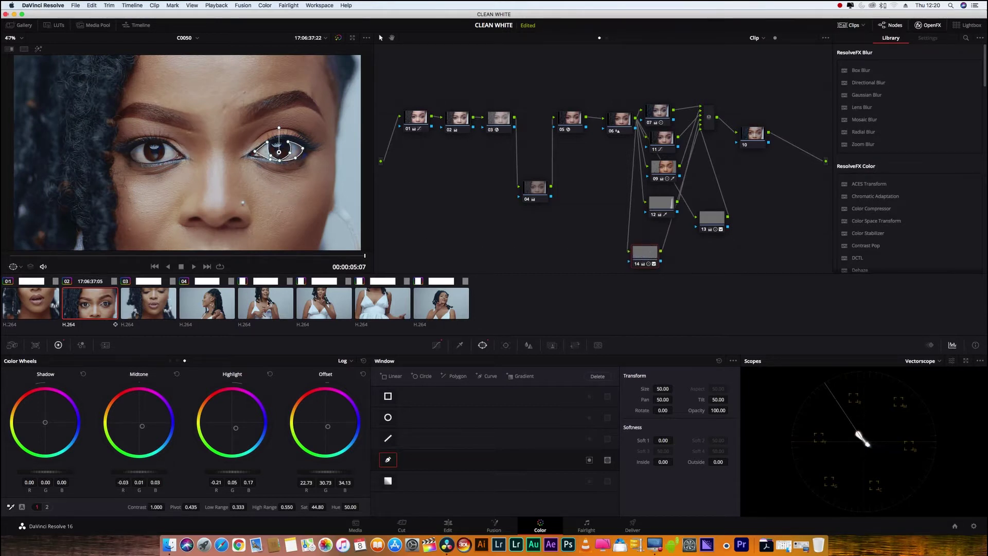
click(505, 346)
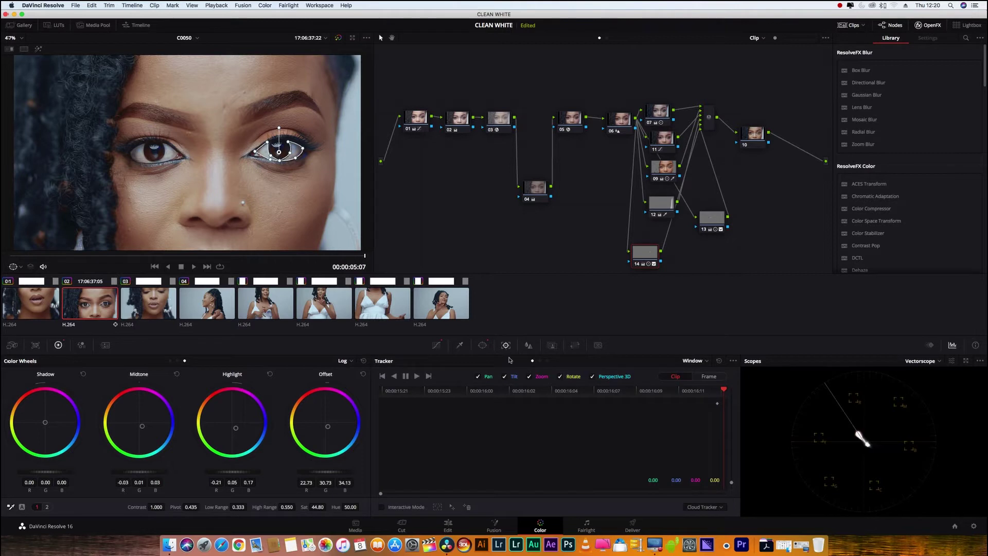
Track node 14's right-eye window both ways, refining its outline, and move node 13 below node 12
click(417, 376)
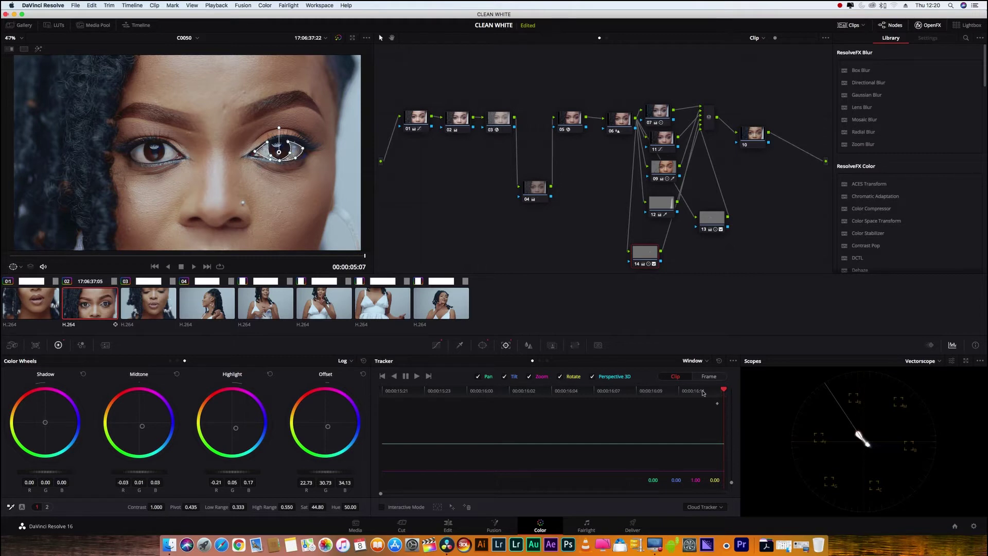
click(394, 376)
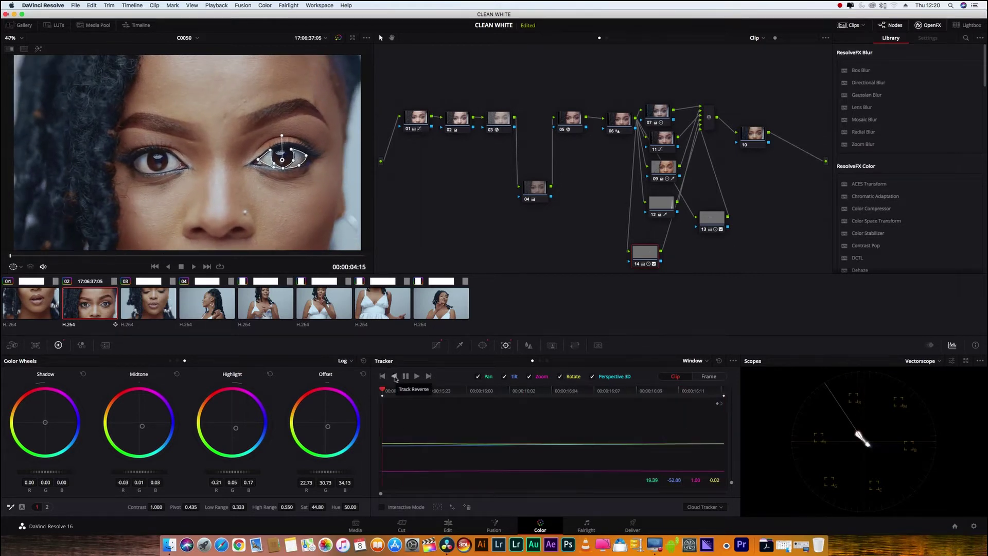
drag(264, 164, 260, 165)
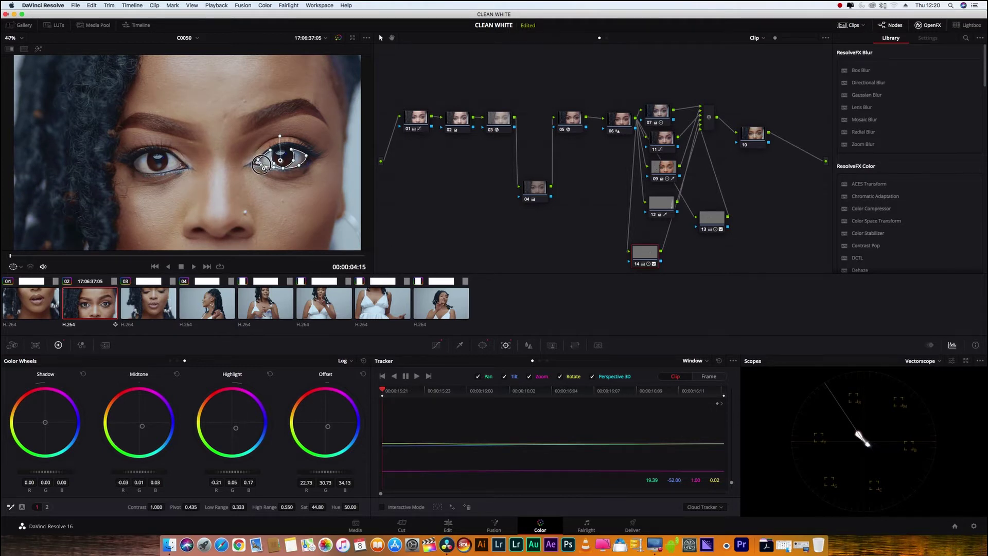
click(395, 376)
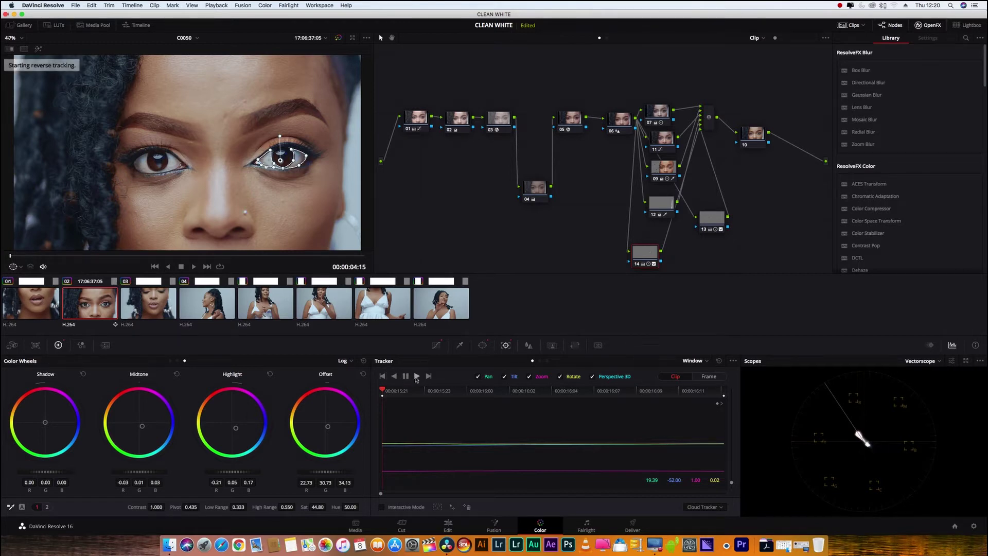
click(417, 376)
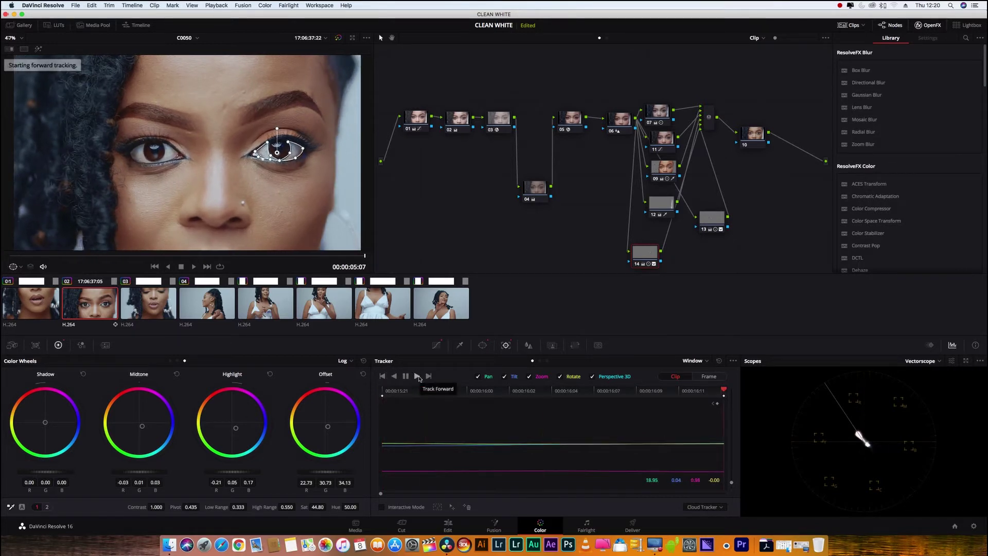
drag(712, 219, 652, 227)
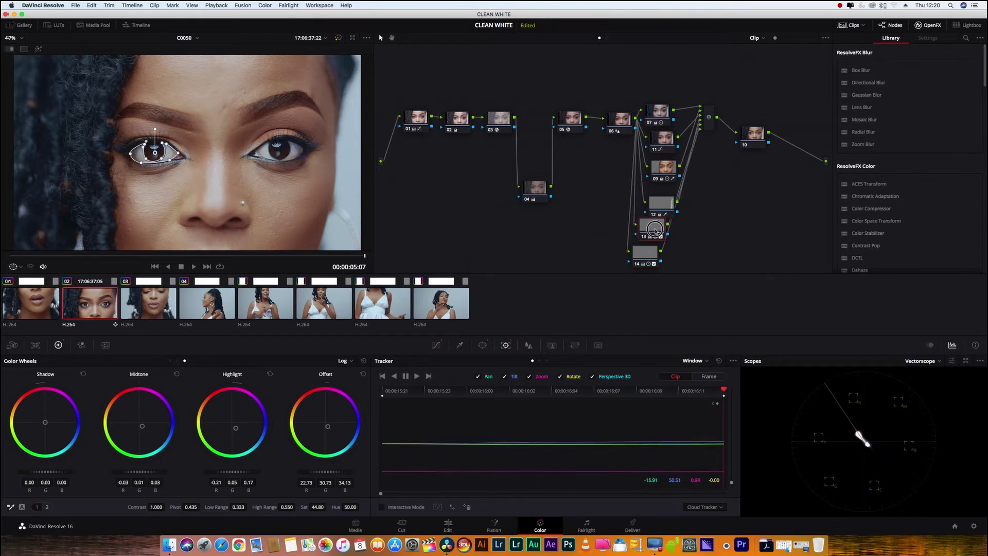
click(749, 138)
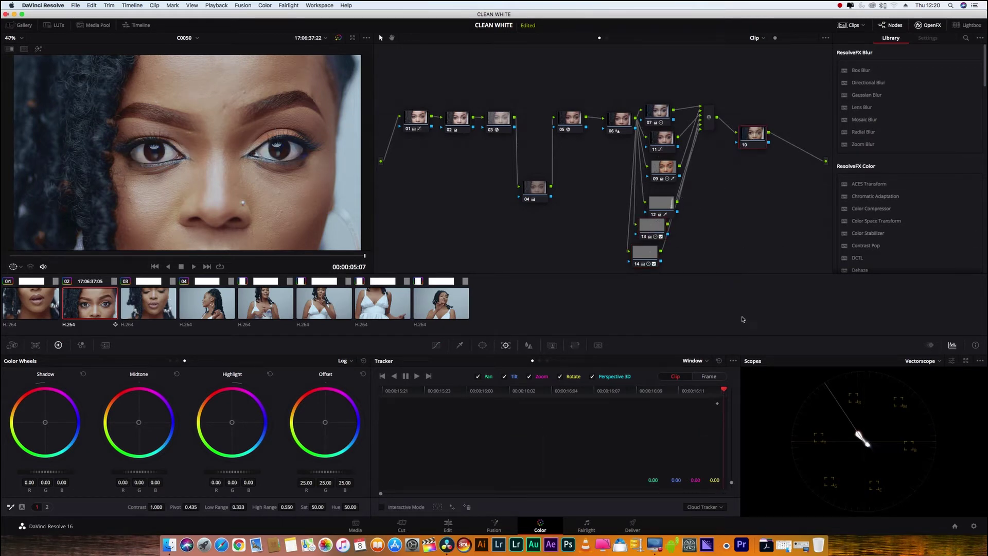
Set node 13's left-eye Low Range to 1.000, comparing against the right-eye node 14
drag(648, 254, 654, 265)
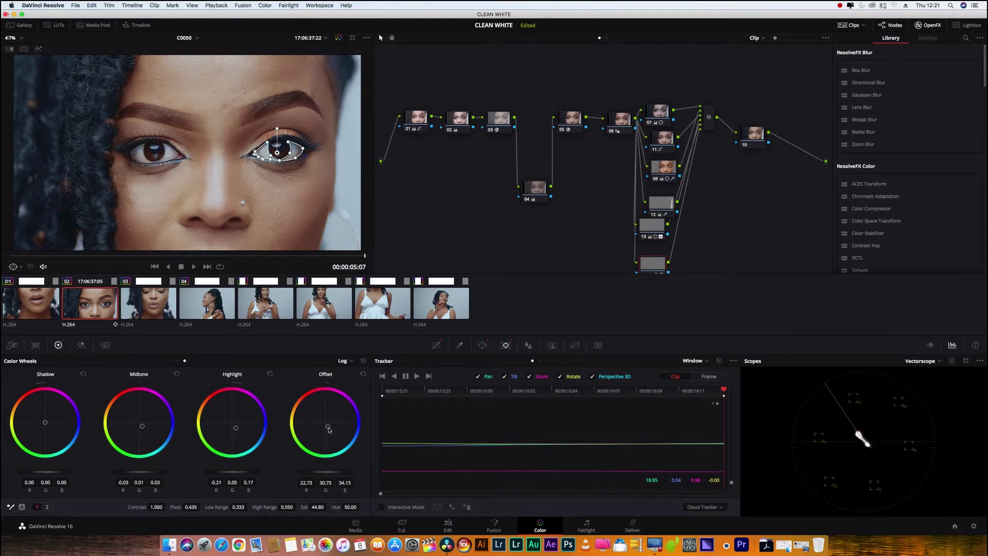
click(652, 225)
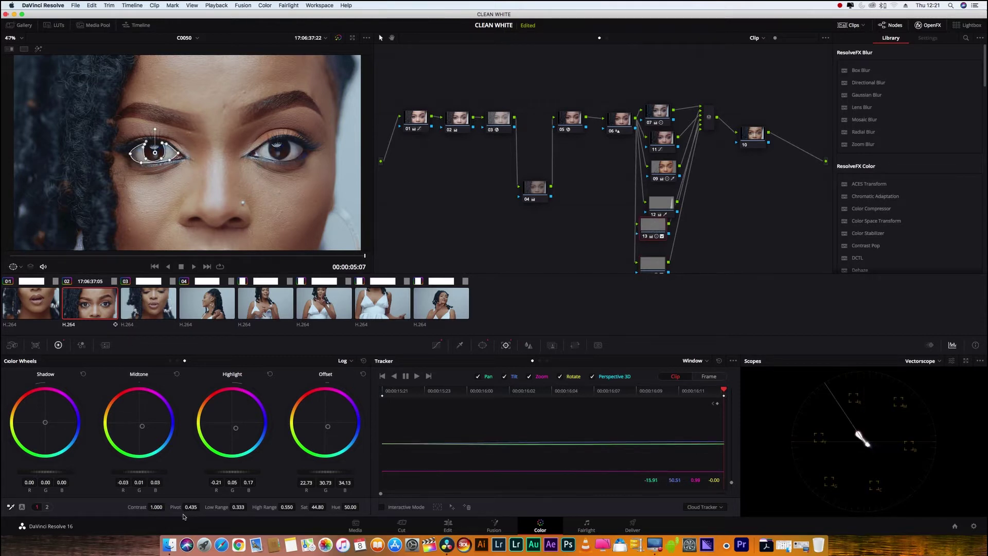
mouse_move(239, 507)
mouse_down()
mouse_move(143, 500)
mouse_move(483, 515)
mouse_move(301, 495)
mouse_move(311, 495)
mouse_up()
click(652, 267)
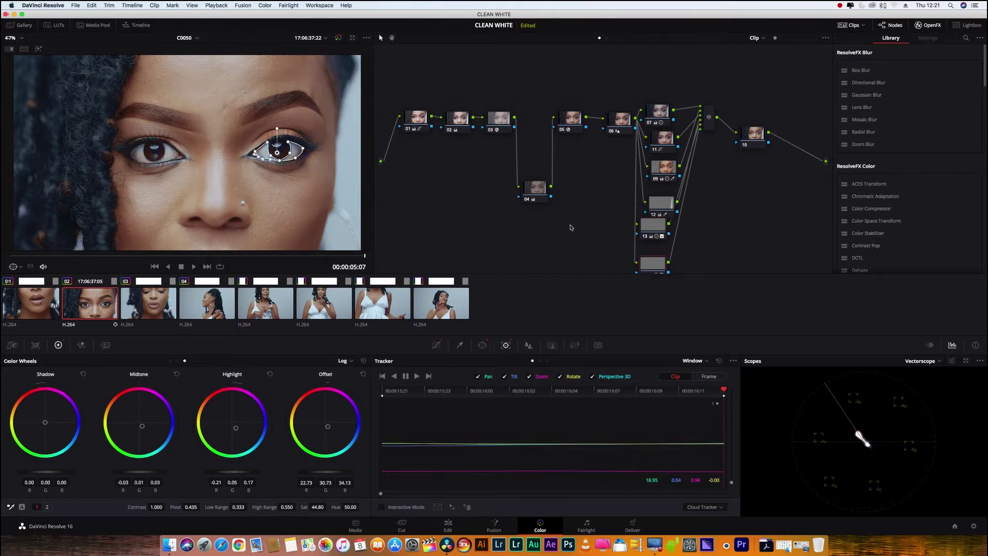
click(654, 227)
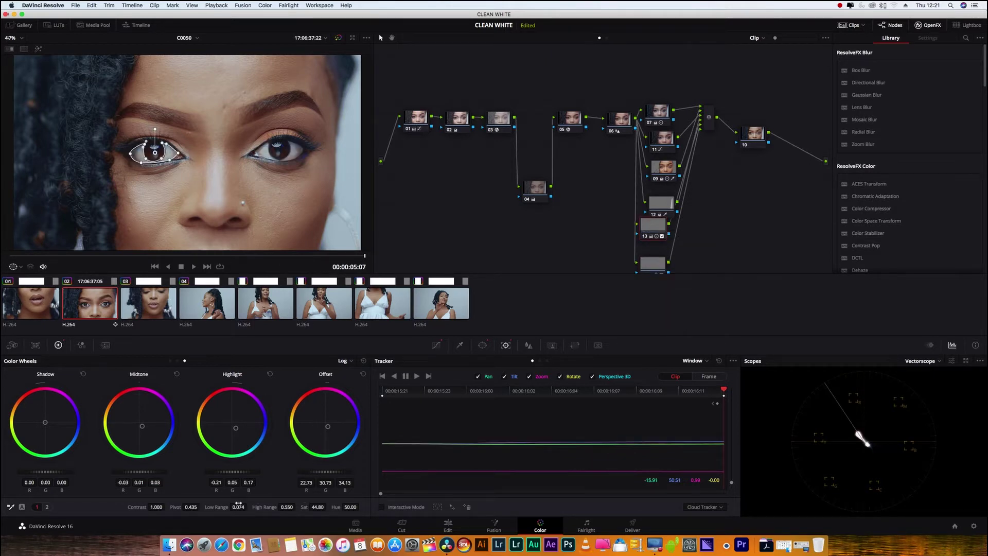
mouse_move(238, 506)
mouse_down()
mouse_move(462, 522)
mouse_move(249, 490)
mouse_up()
click(649, 265)
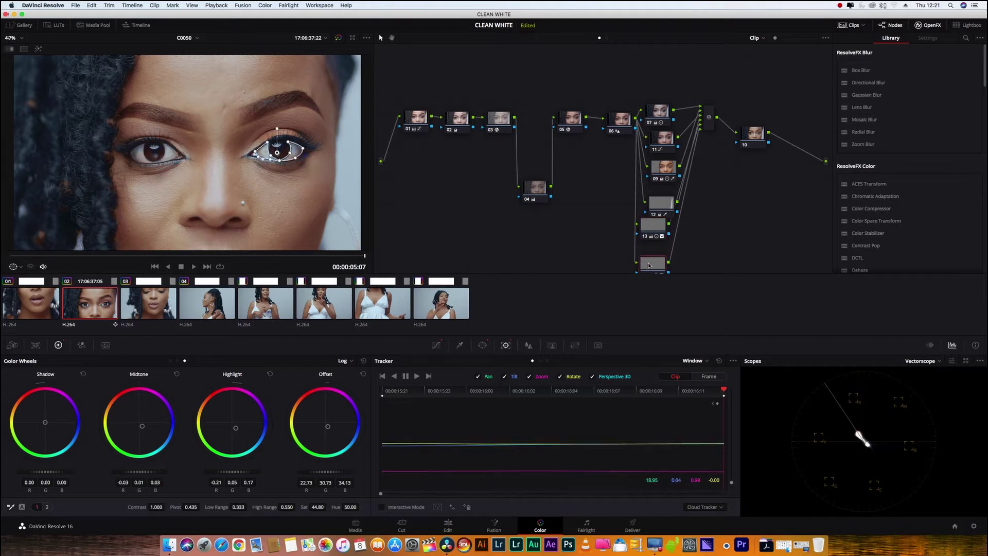
click(652, 226)
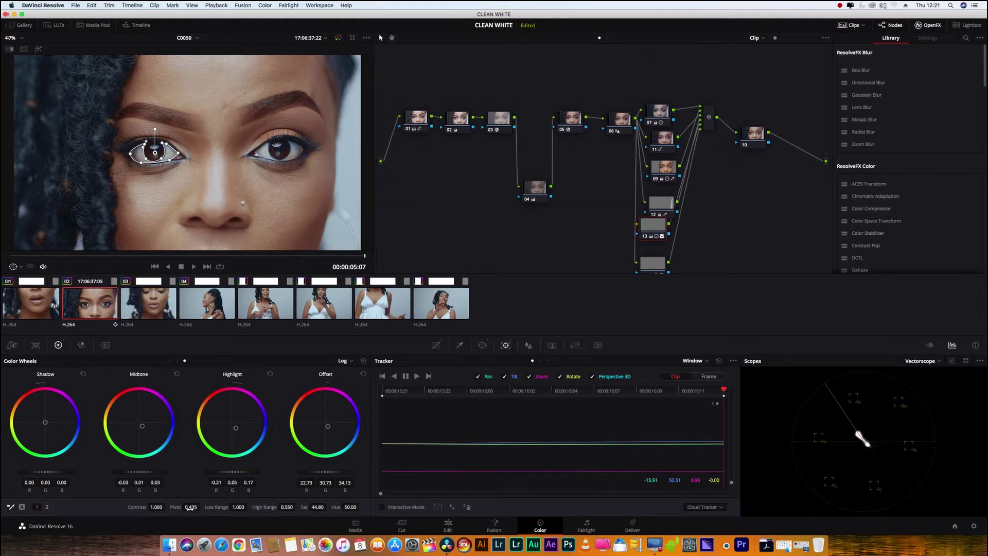
Adjust node 13's Contrast to 1.020, checking it against the right-eye node between changes
drag(166, 509, 110, 507)
click(651, 267)
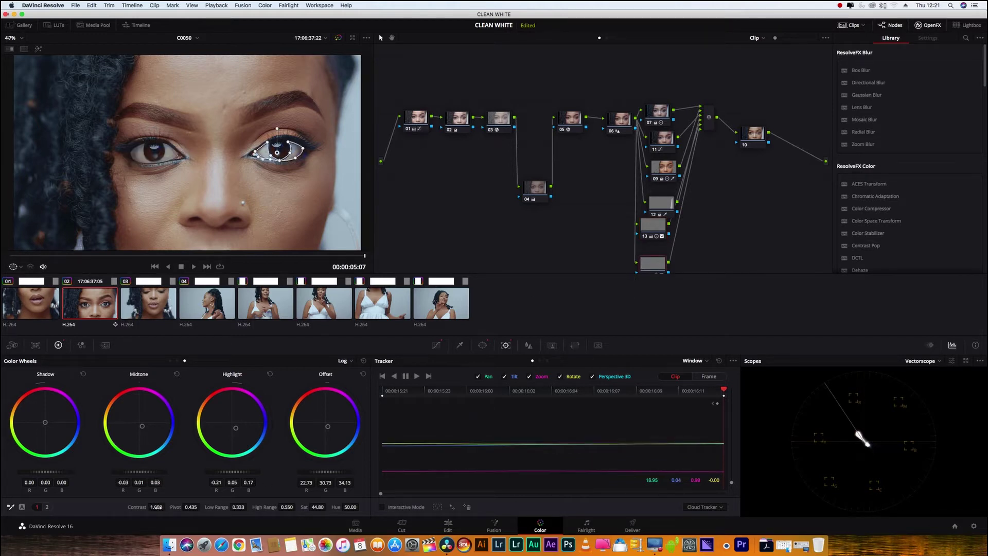
click(656, 235)
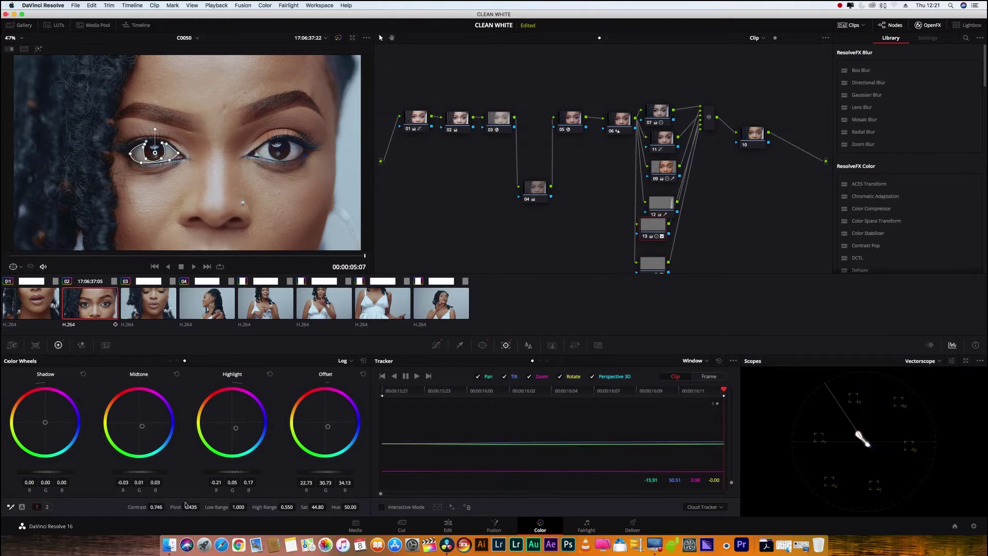
drag(156, 506, 257, 507)
click(653, 263)
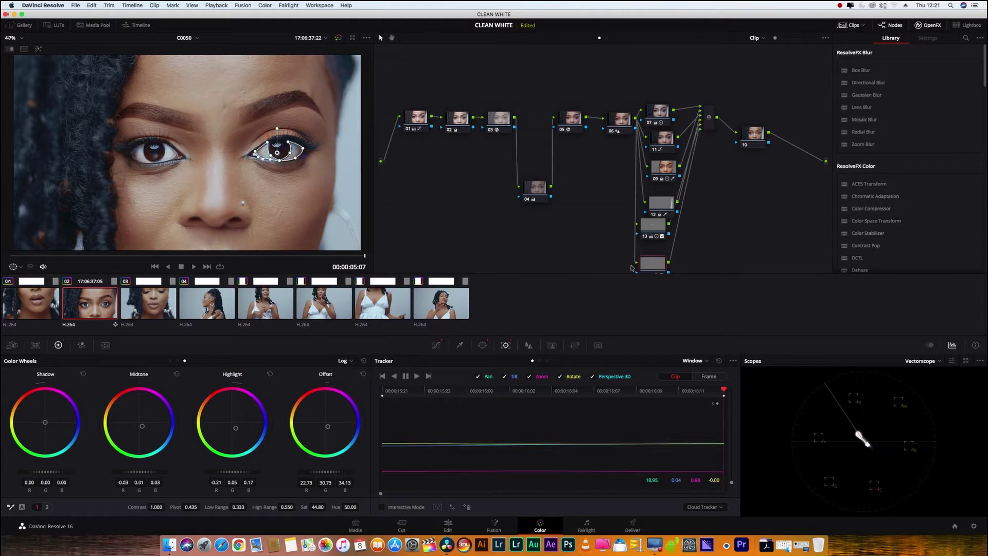
click(652, 227)
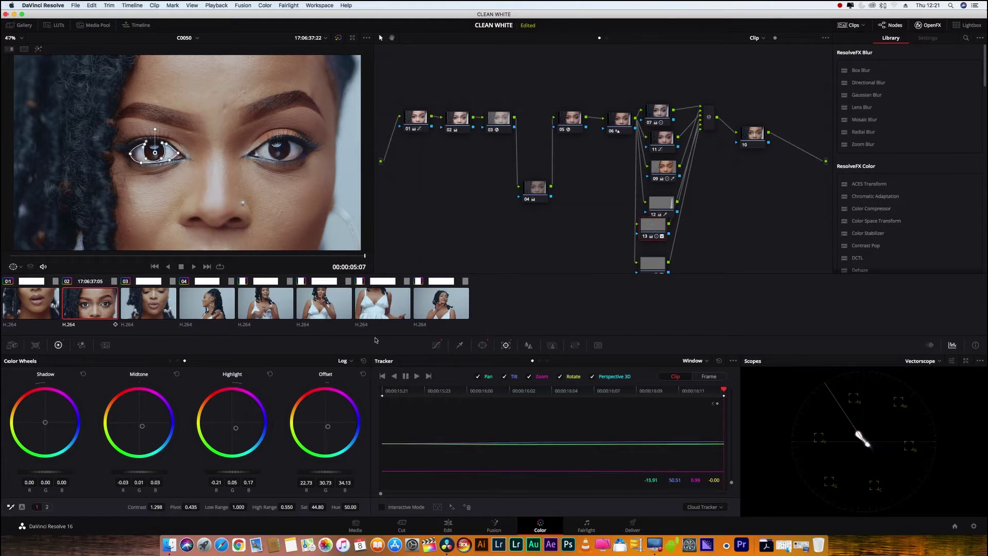
drag(145, 507, 98, 506)
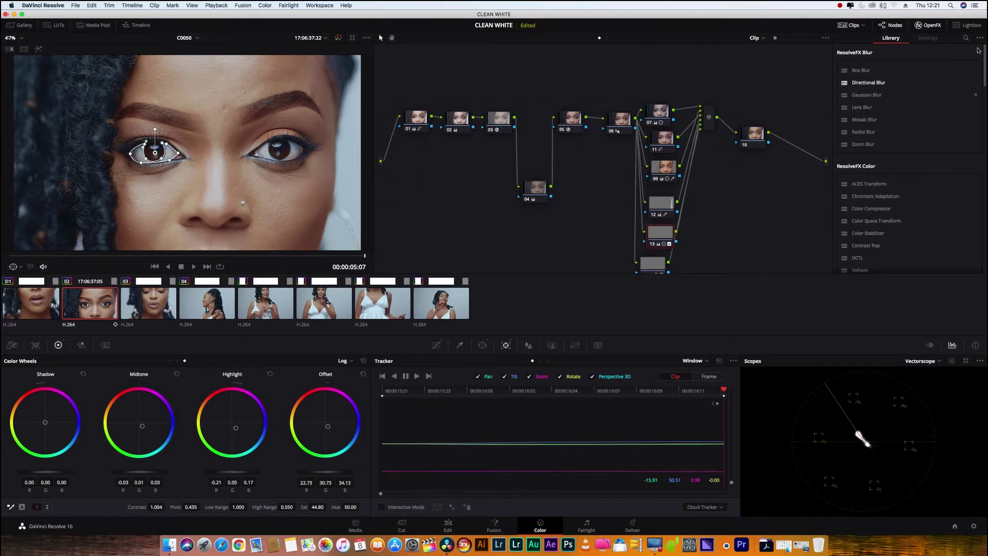
Search the OpenFX library for 'blur' and apply Gaussian Blur to node 13
click(966, 38)
text(b)
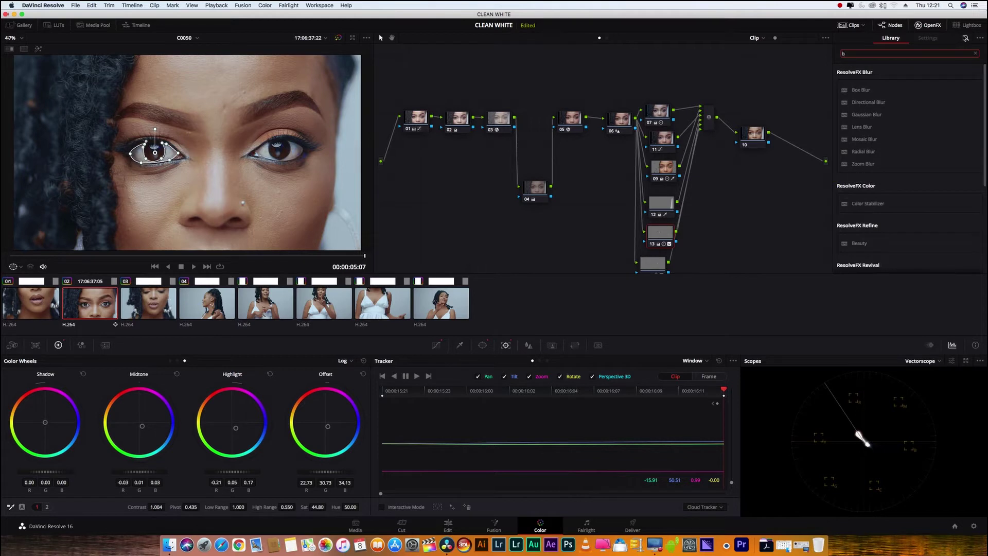
text(lur)
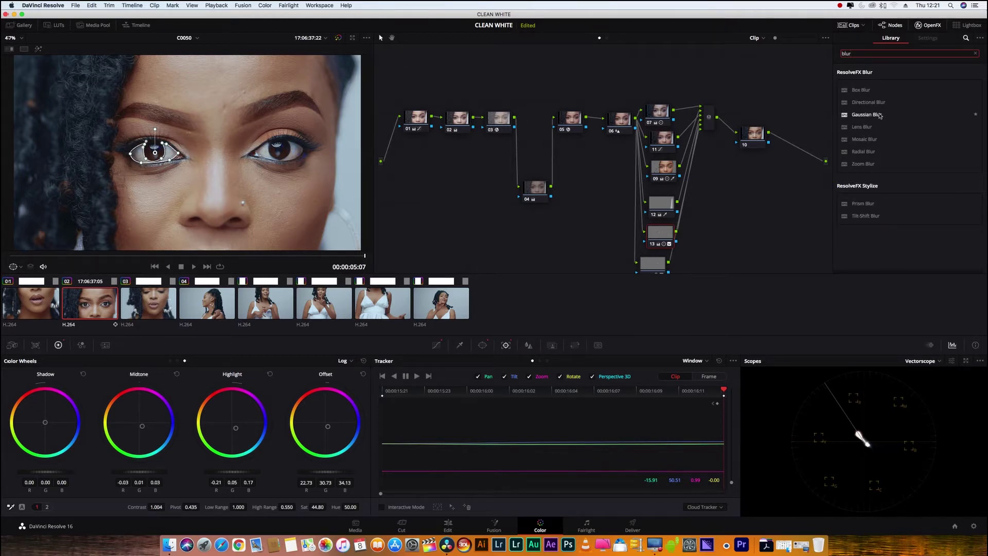
click(886, 153)
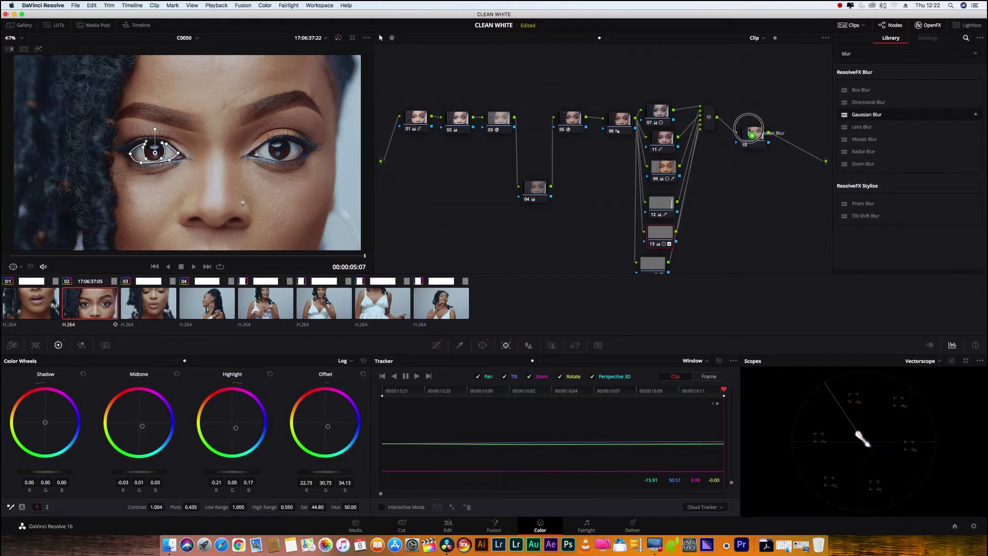
drag(764, 116, 660, 235)
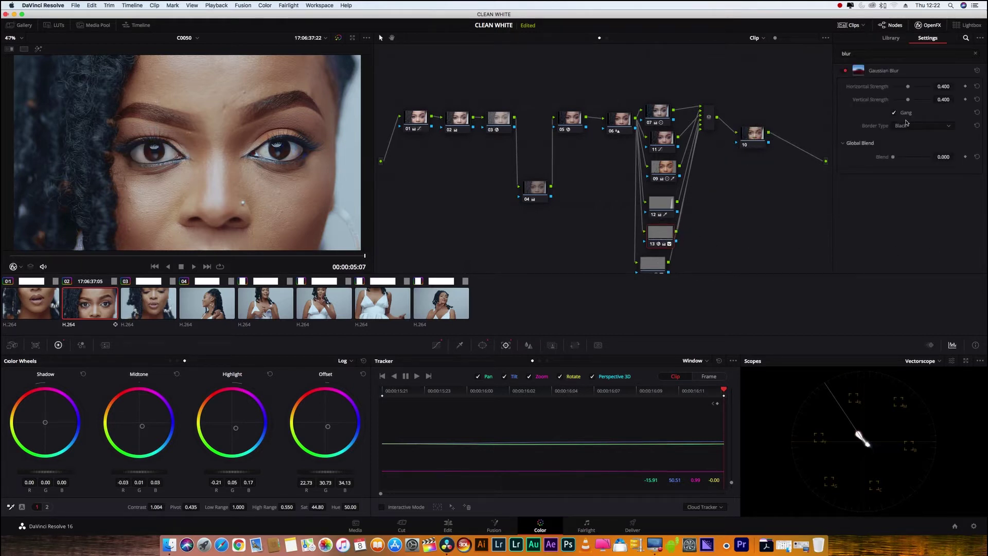
Set the Gaussian Blur borders to Reflect, strength 1.000, blend 0.725, then disable the effect
click(947, 128)
click(906, 153)
mouse_move(896, 158)
mouse_down()
mouse_move(948, 160)
mouse_move(927, 160)
mouse_up()
mouse_move(915, 88)
mouse_down()
mouse_move(945, 90)
mouse_move(936, 102)
mouse_up()
click(894, 113)
drag(927, 155, 911, 157)
click(844, 72)
Compare node 13 off and on at an earlier frame and nudge it up in the graph
mouse_move(170, 256)
mouse_down()
mouse_move(312, 258)
mouse_move(140, 259)
mouse_move(198, 257)
mouse_up()
click(652, 244)
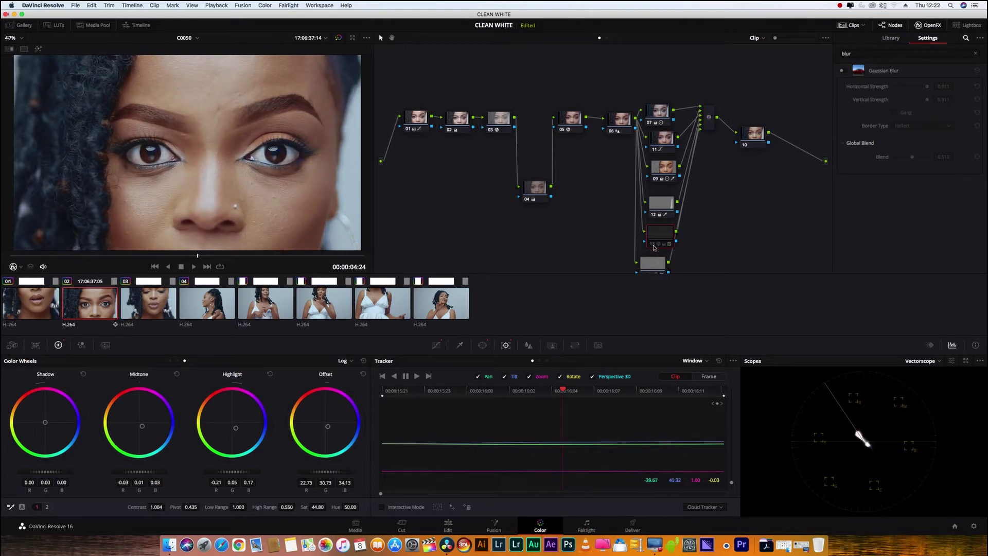
click(652, 244)
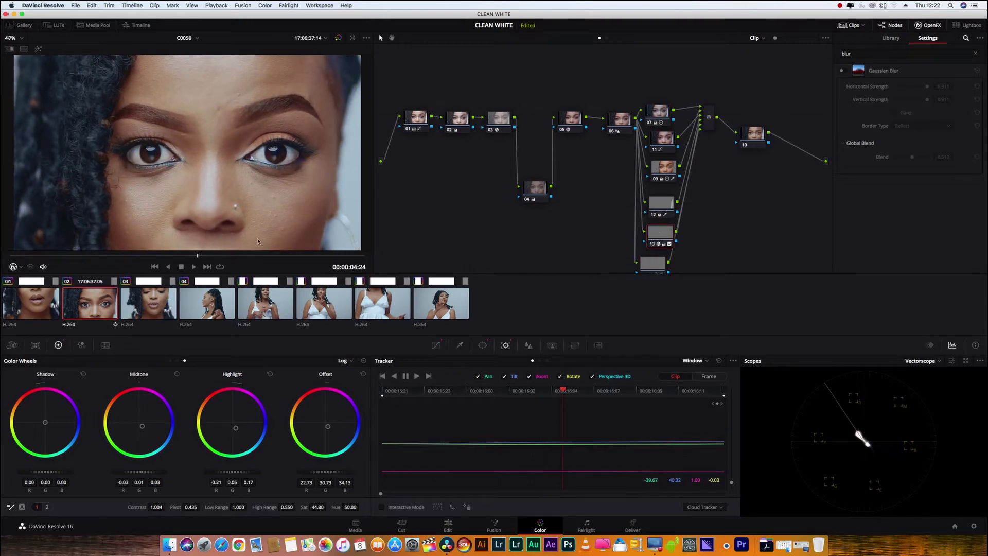
drag(650, 234, 645, 233)
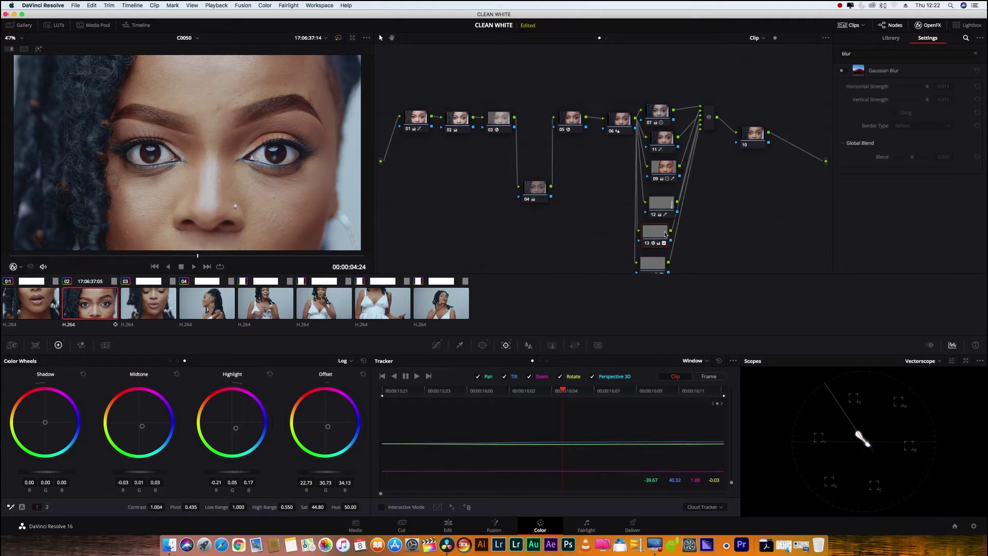
click(975, 53)
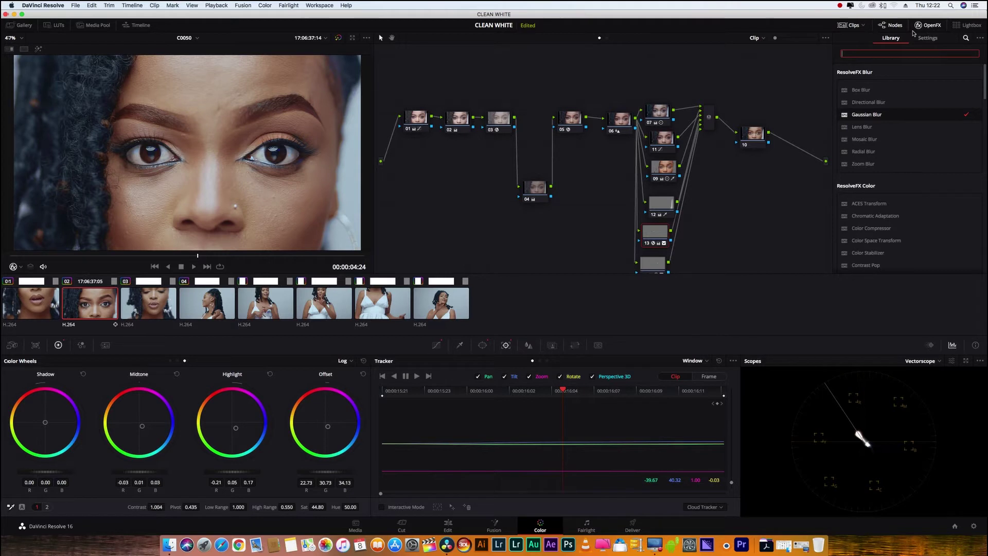
Apply Face Refinement from a 'refine' search to node 10 and analyse the face
drag(753, 135, 741, 125)
click(951, 54)
text(refine)
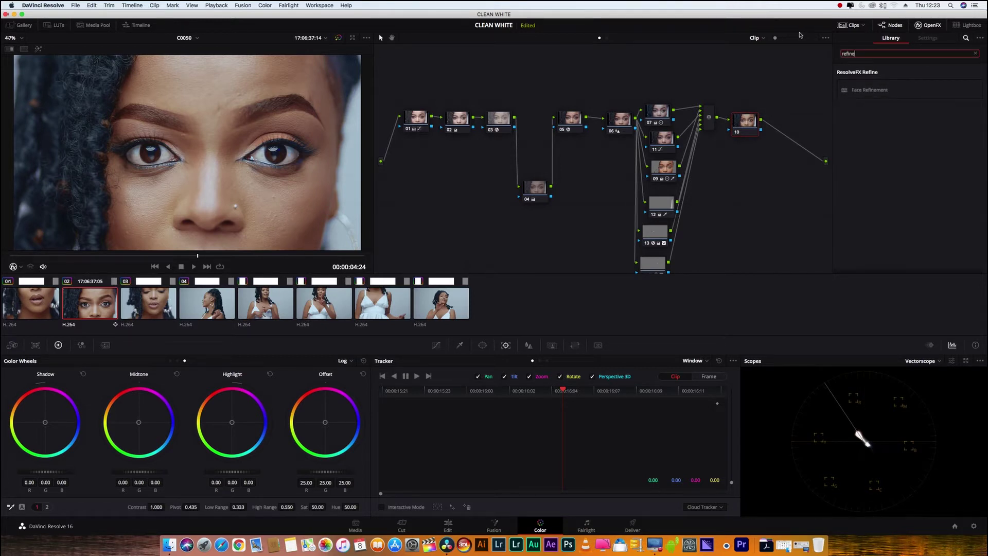
drag(896, 89, 745, 120)
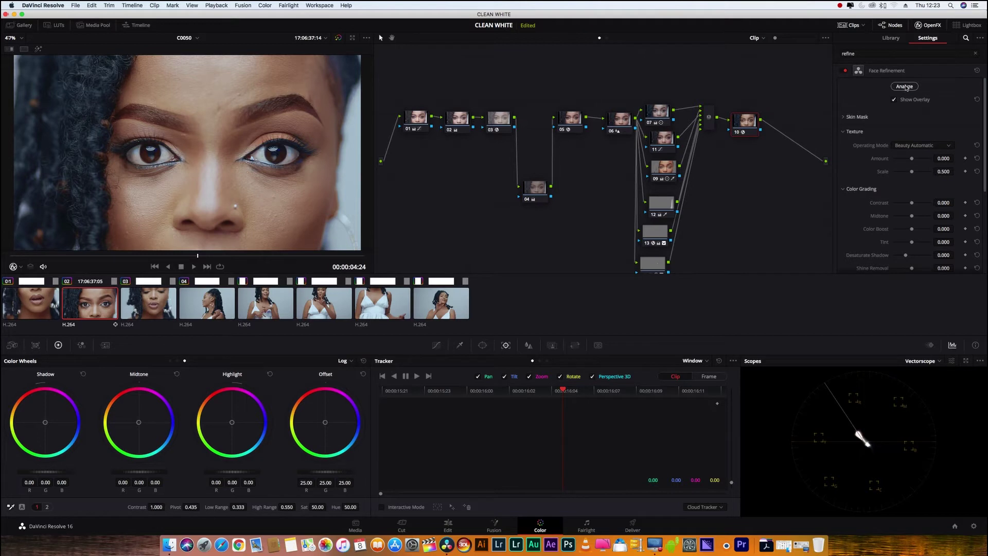
click(905, 88)
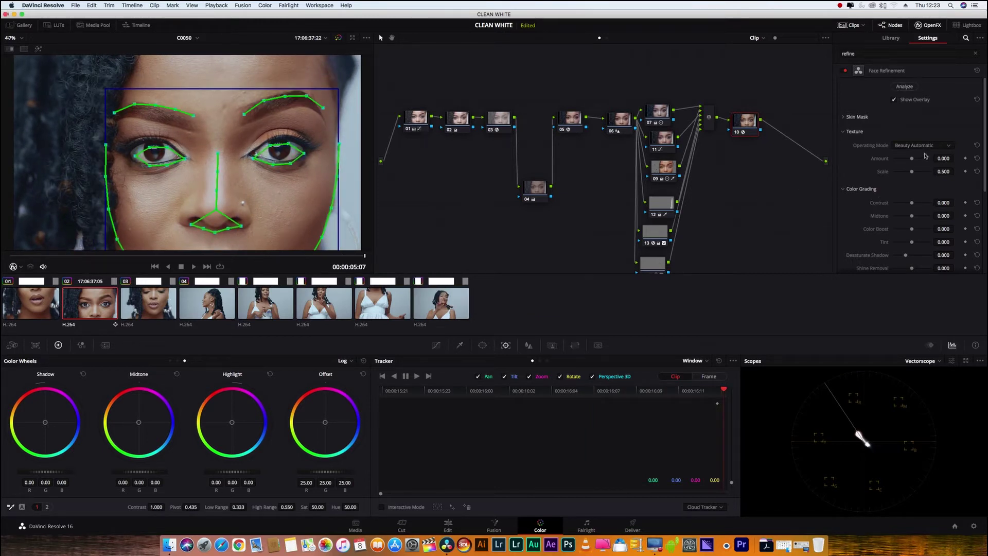
Set Skin Mask face size 0.612, softness 0.877, texture scale 0.990, Refine Mask 0.592, and show the mask
click(842, 117)
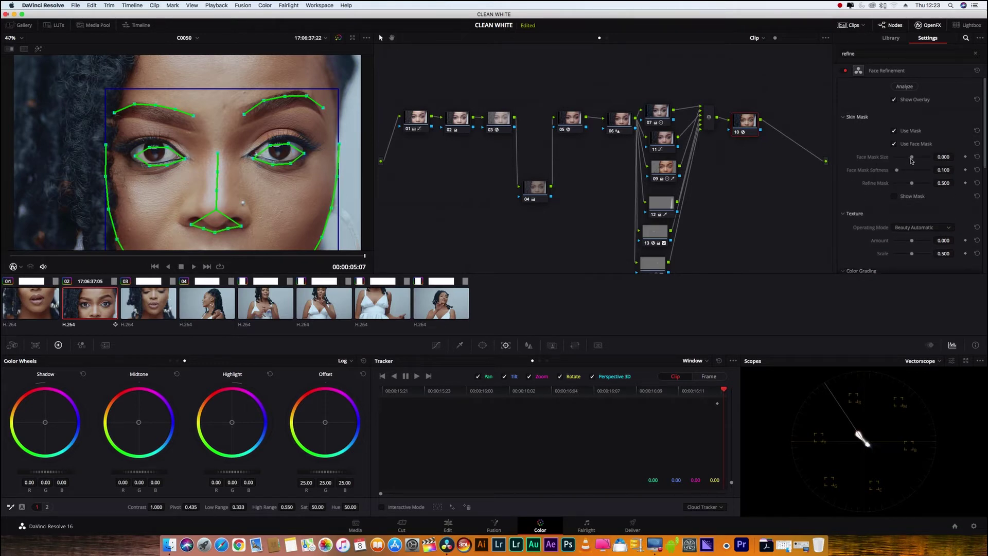
drag(911, 158, 919, 158)
drag(919, 158, 923, 157)
drag(897, 171, 926, 172)
drag(984, 161, 984, 208)
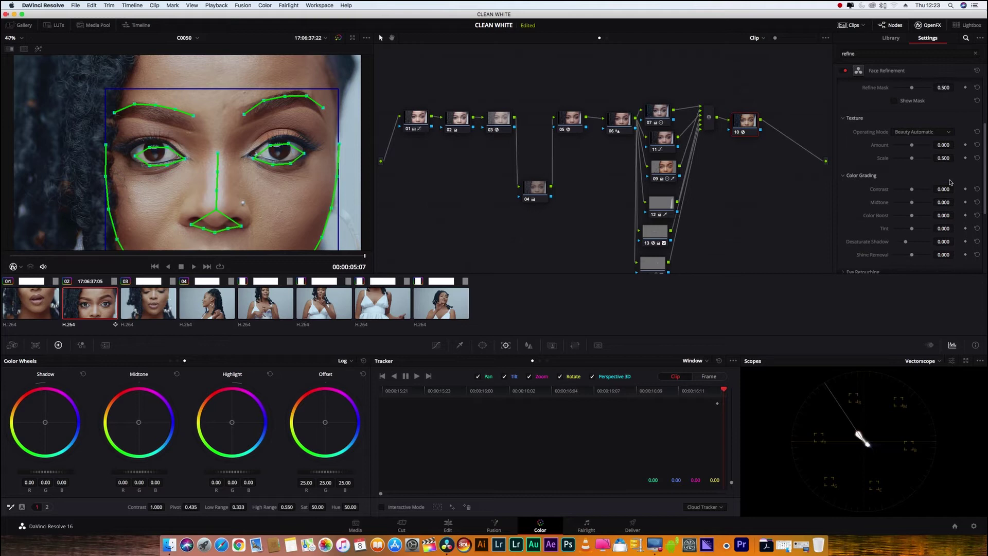
drag(924, 159, 930, 162)
drag(985, 144, 984, 97)
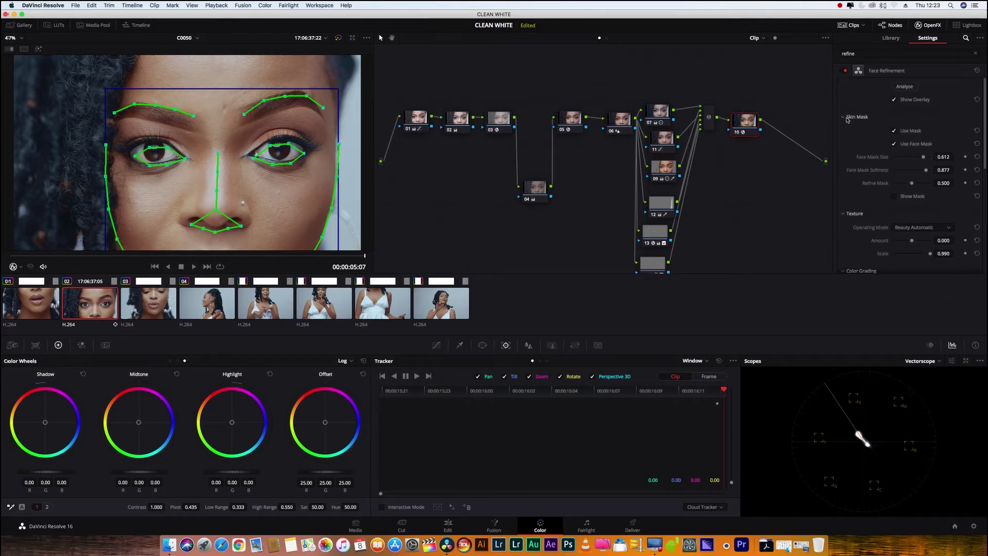
drag(912, 185, 915, 187)
click(894, 197)
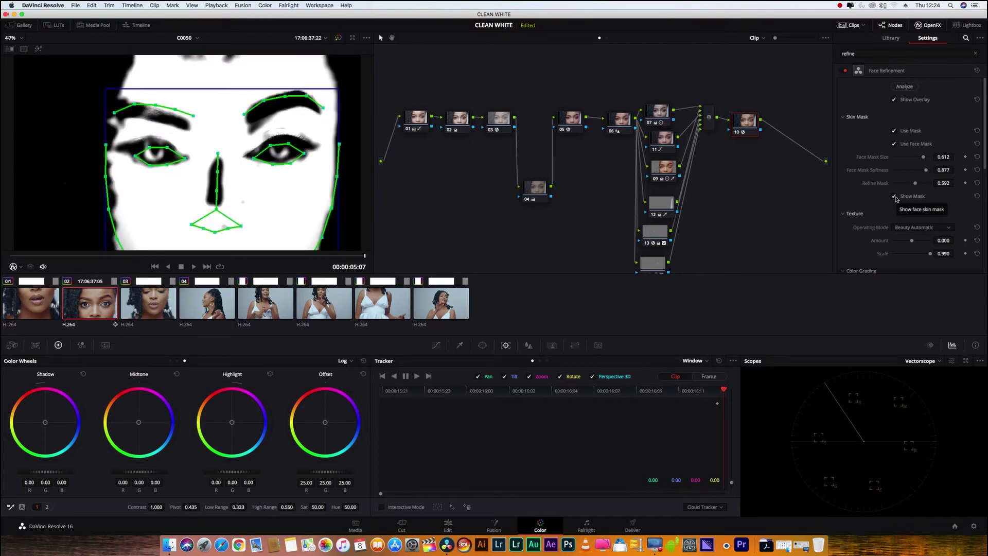
Raise Refine Mask to 0.806, lower grading Contrast to -0.041, and hide the skin mask
drag(915, 182, 924, 184)
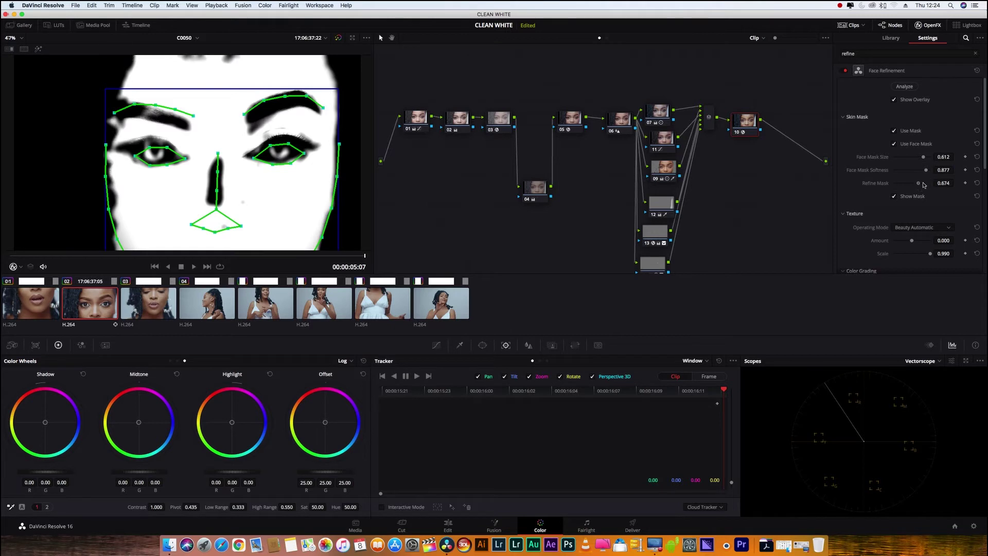
scroll(931, 185, down, 5)
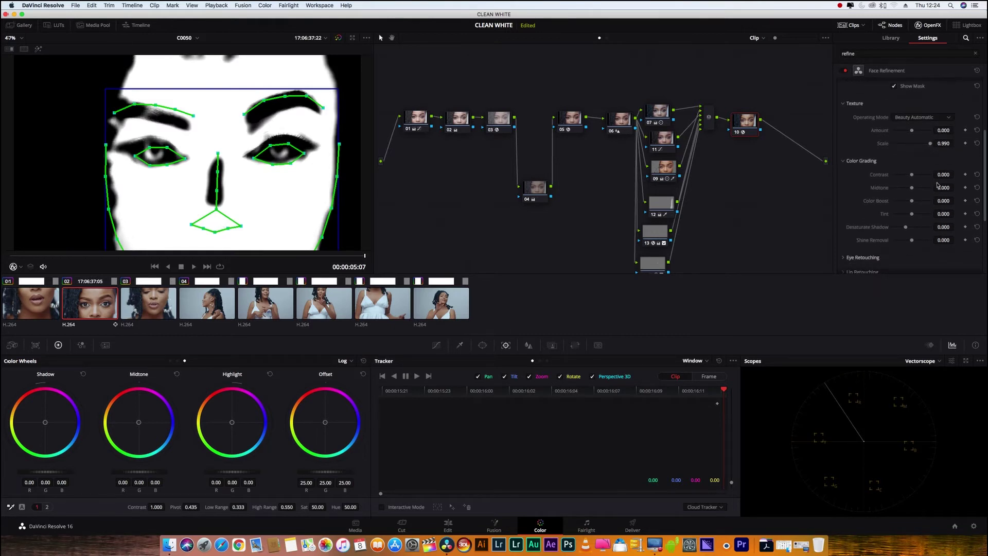
drag(911, 175, 907, 183)
drag(985, 188, 984, 225)
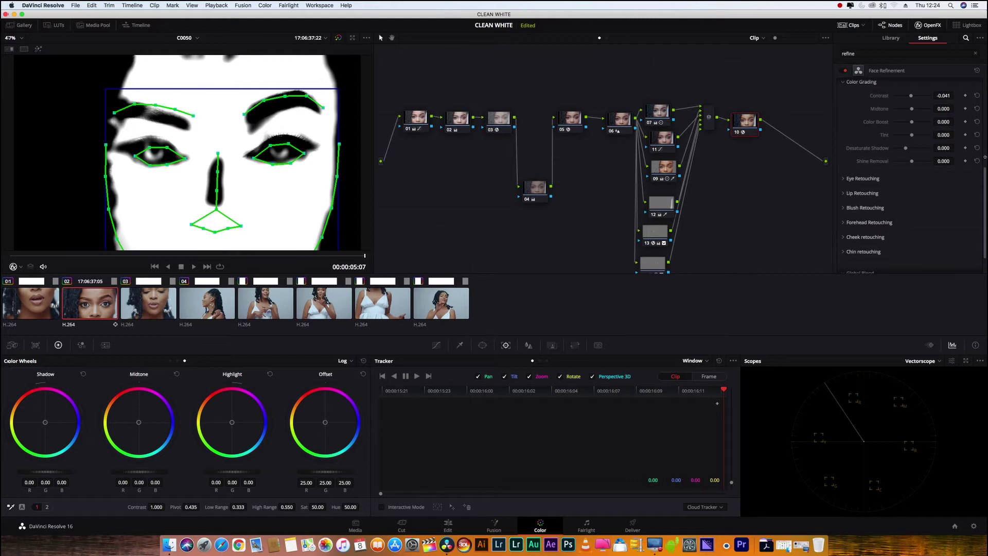
drag(985, 182, 985, 99)
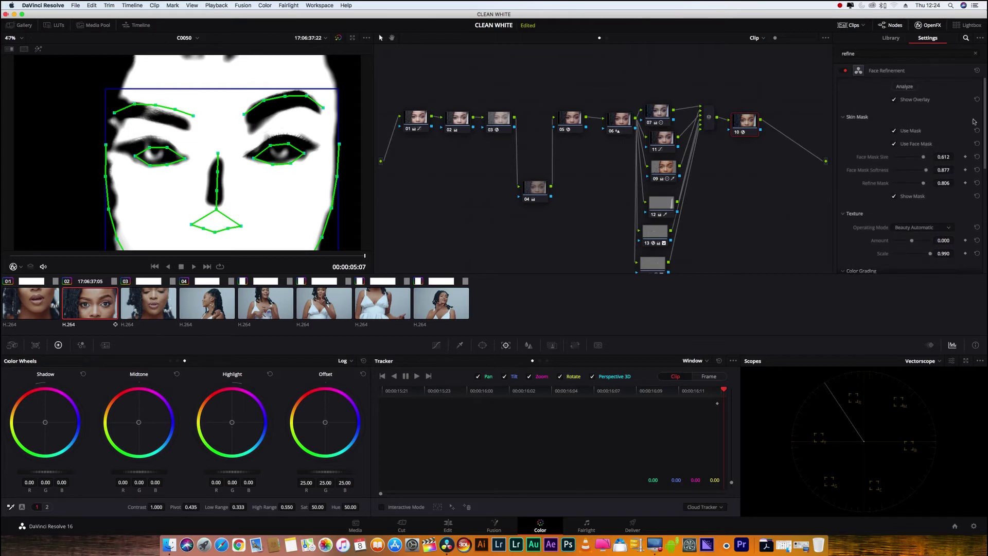
click(894, 197)
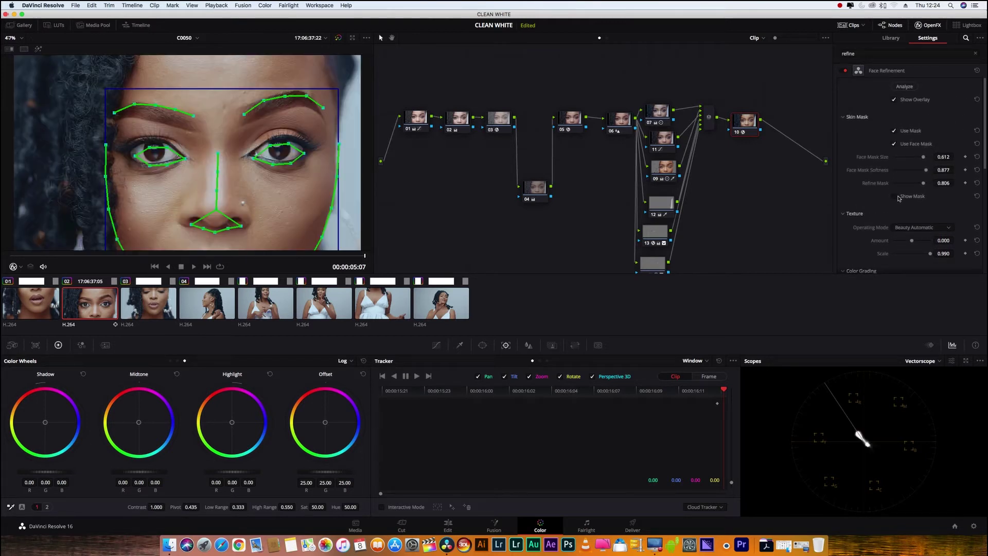
Under Eye Retouching, add eye sharpening and raise Brightening to 0.377
drag(985, 132, 981, 257)
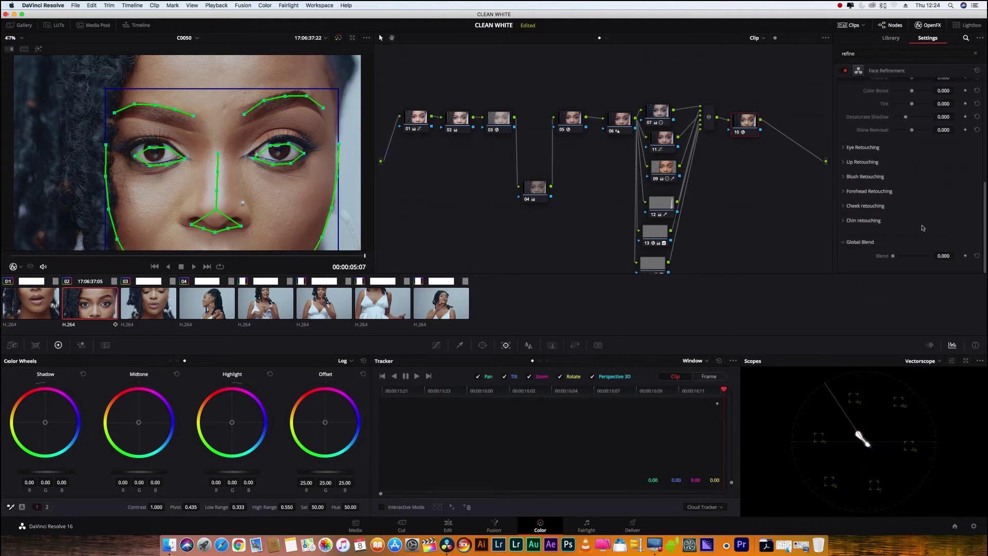
click(844, 148)
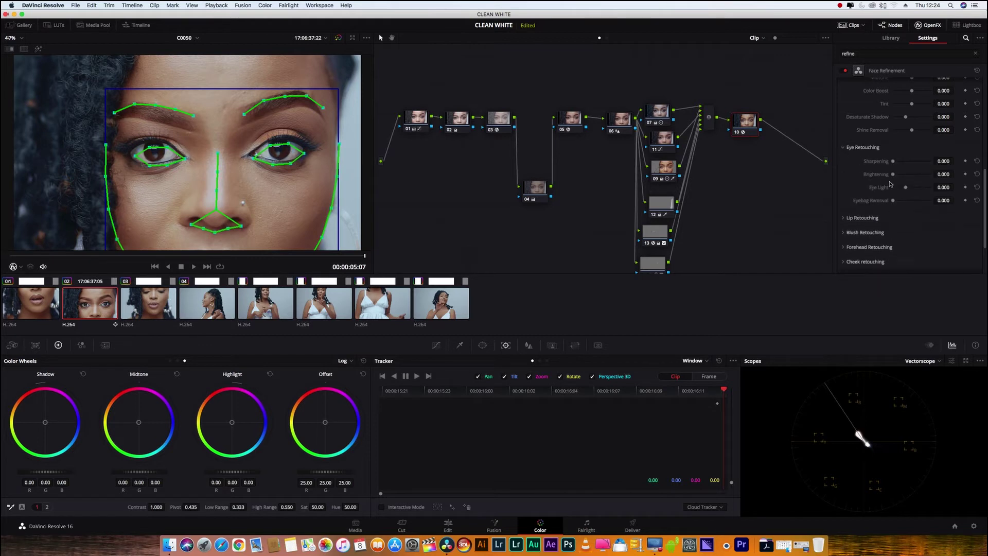
drag(892, 161, 909, 163)
click(908, 162)
drag(893, 174, 899, 175)
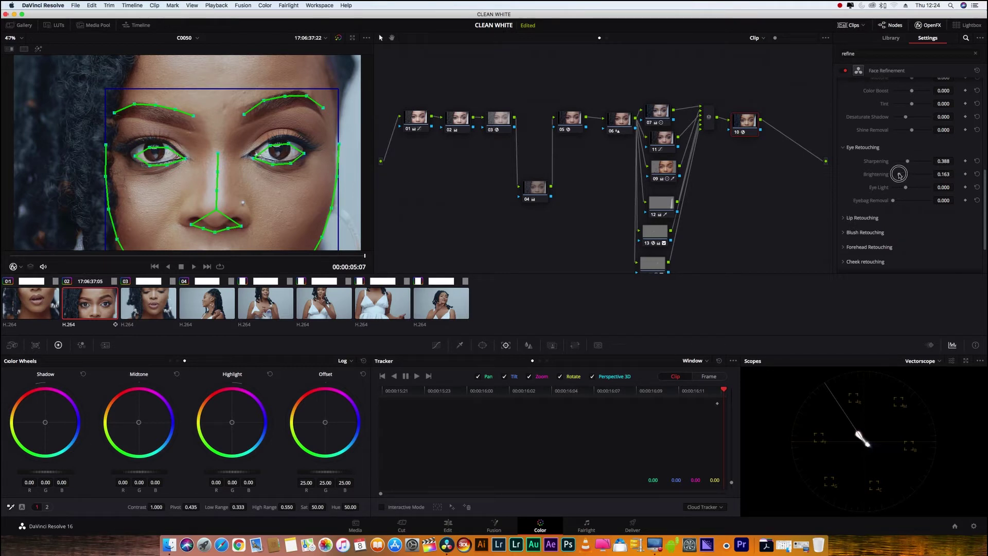
drag(898, 175, 907, 175)
Set Eye Light 0.357, Eyebag Removal 0.143, Sharpening 0.530, and Desaturate Shadow 0.479
drag(905, 187, 915, 188)
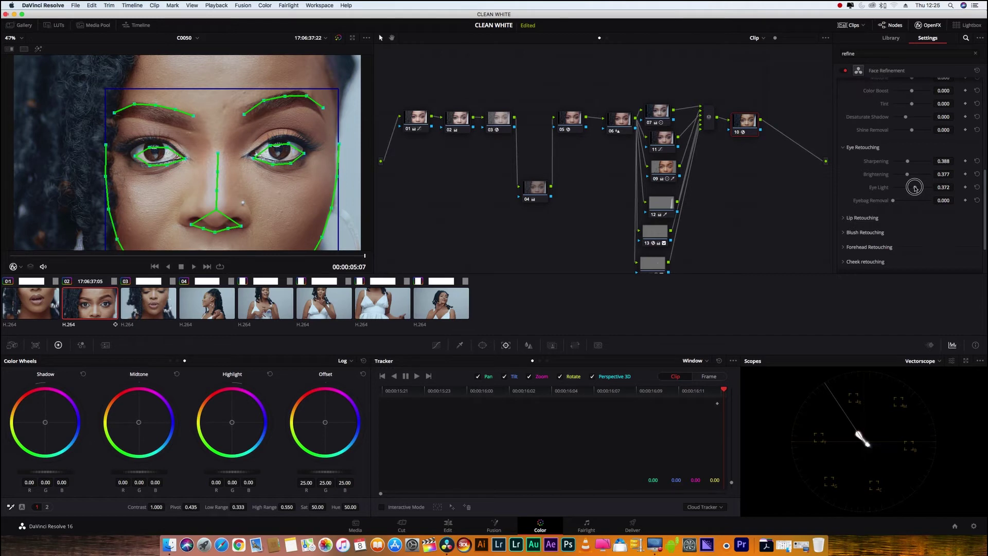
drag(914, 189, 899, 203)
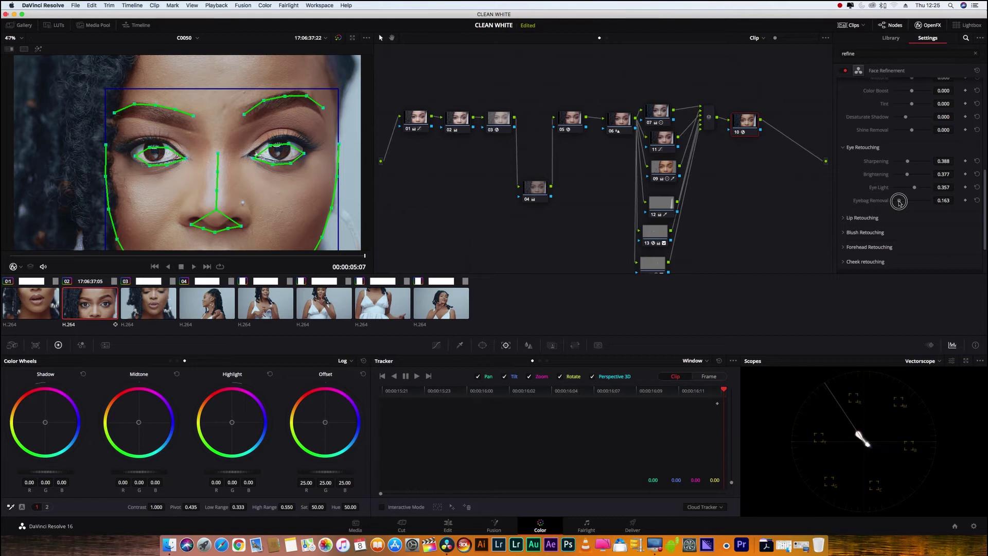
drag(899, 202, 897, 201)
drag(908, 162, 912, 162)
drag(907, 119, 918, 118)
click(913, 130)
Set Shine Removal to 0.082, widen the viewer, and reposition node 15 in the graph
drag(912, 130, 922, 134)
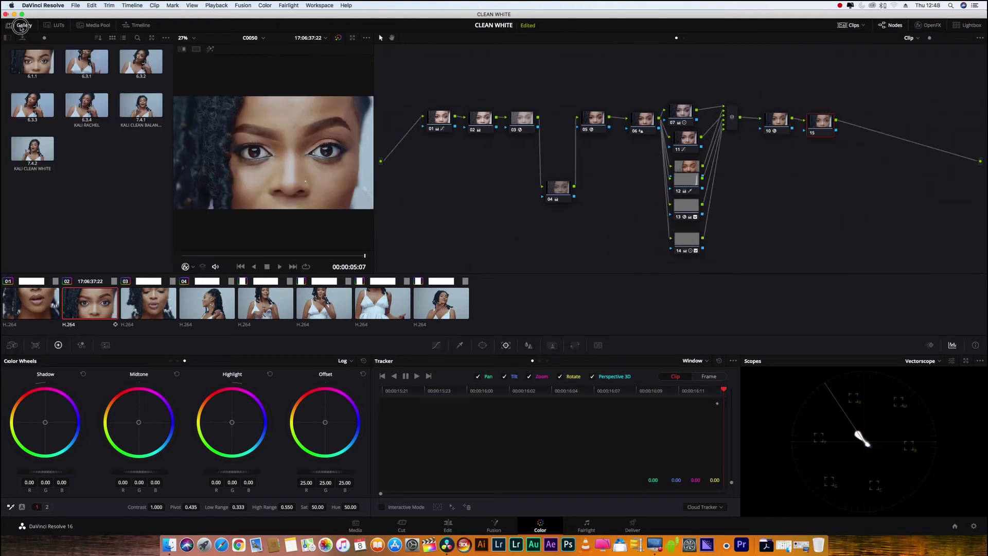
drag(371, 181, 517, 166)
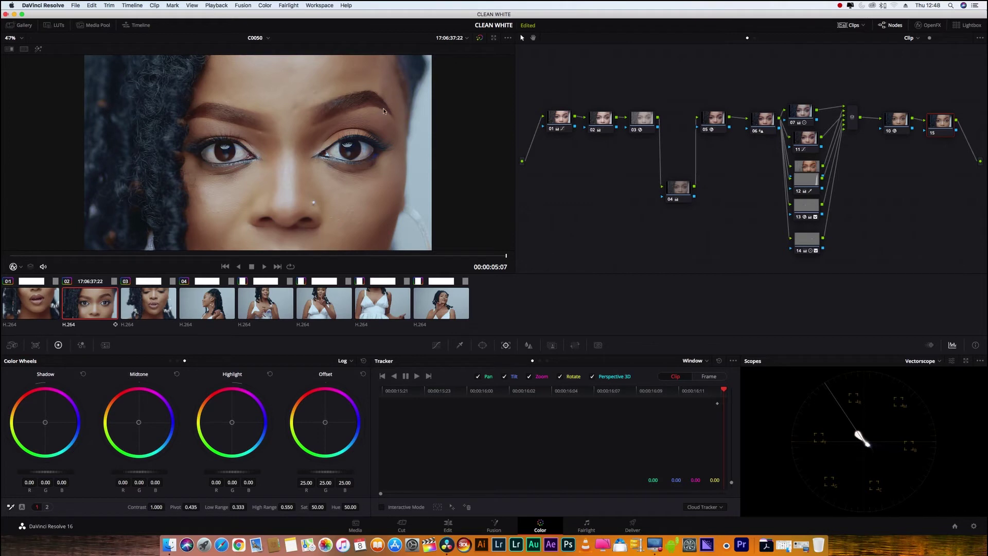
mouse_move(942, 122)
mouse_down()
mouse_move(888, 121)
mouse_move(936, 126)
mouse_up()
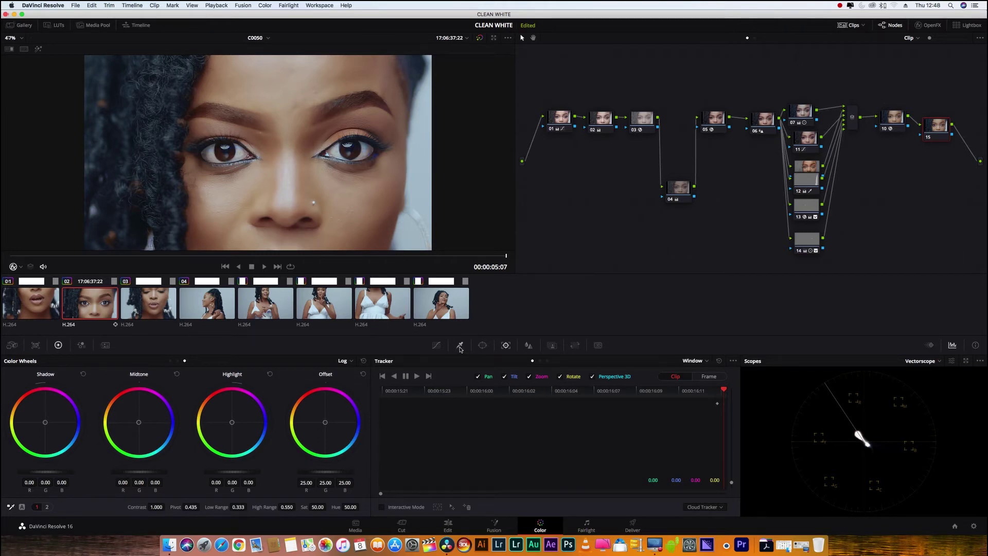
click(483, 346)
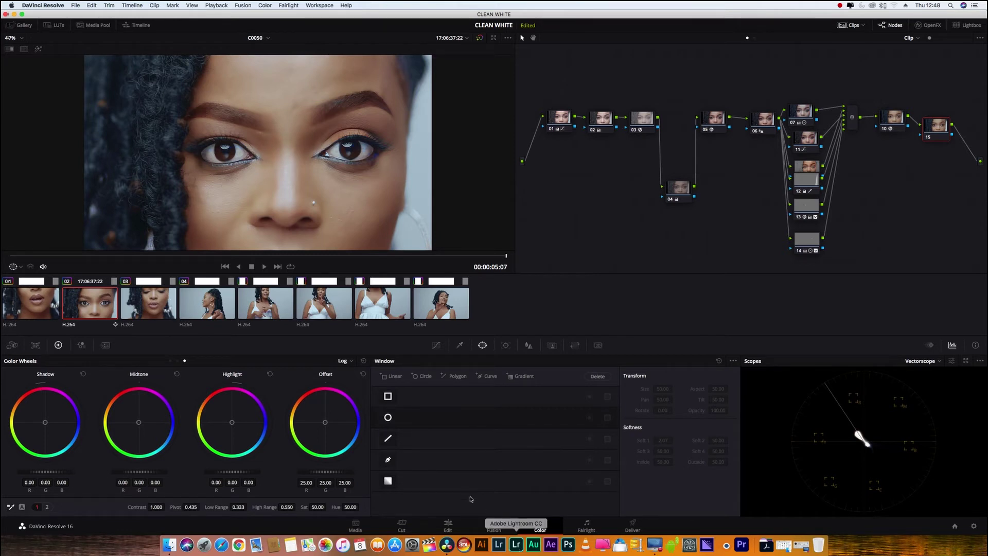
Add a small circle window on node 15's forehead and set Midtone Detail to -100
click(388, 418)
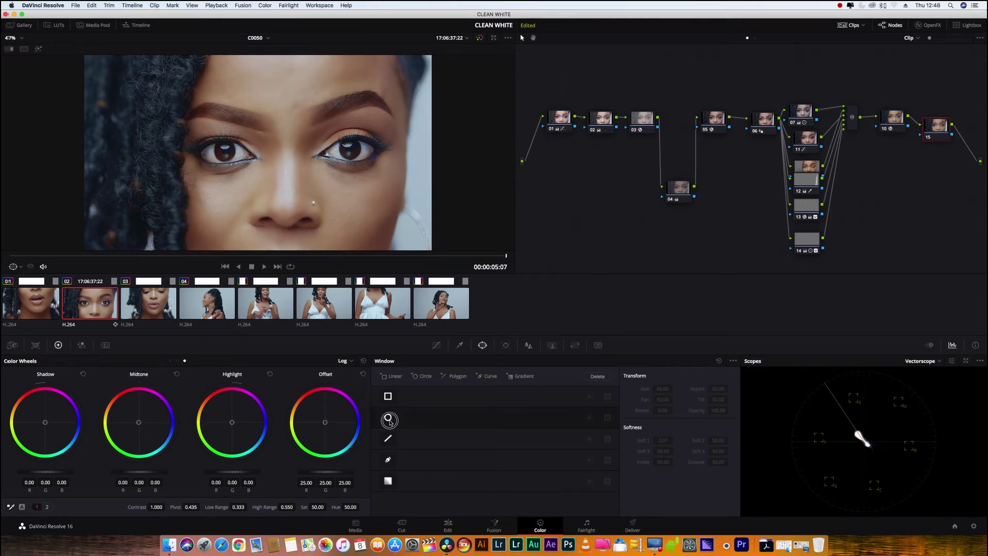
mouse_move(309, 102)
mouse_down()
mouse_move(276, 138)
mouse_move(315, 91)
mouse_up()
click(345, 361)
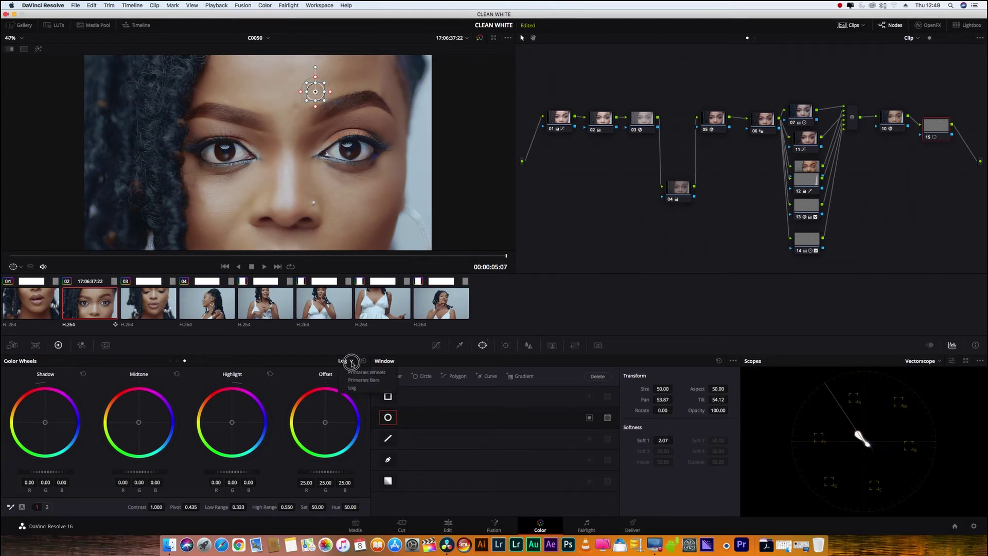
click(360, 367)
drag(211, 507, 189, 507)
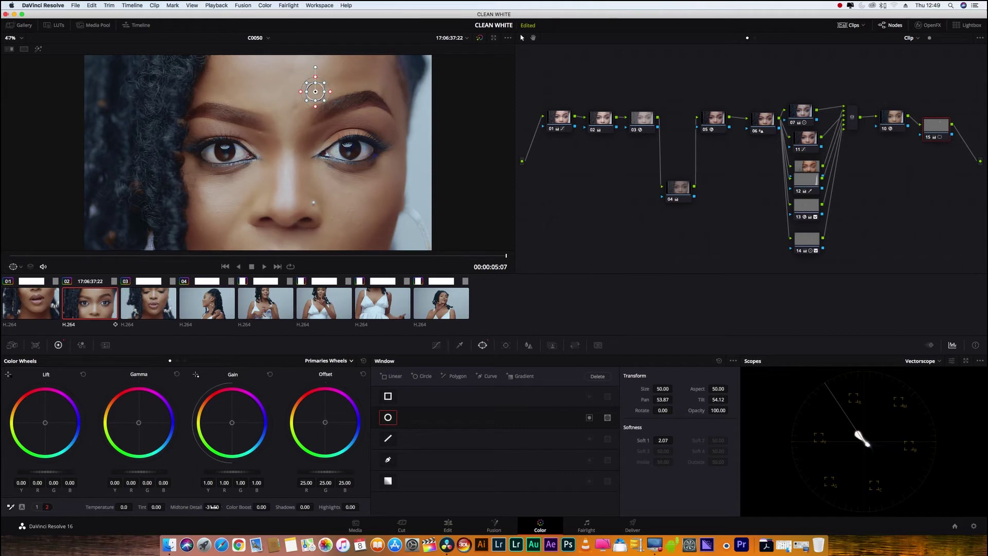
click(20, 266)
click(30, 279)
drag(209, 507, 129, 507)
Track the forehead window forward and backward, then add a new node 16 with Alt+O
click(506, 346)
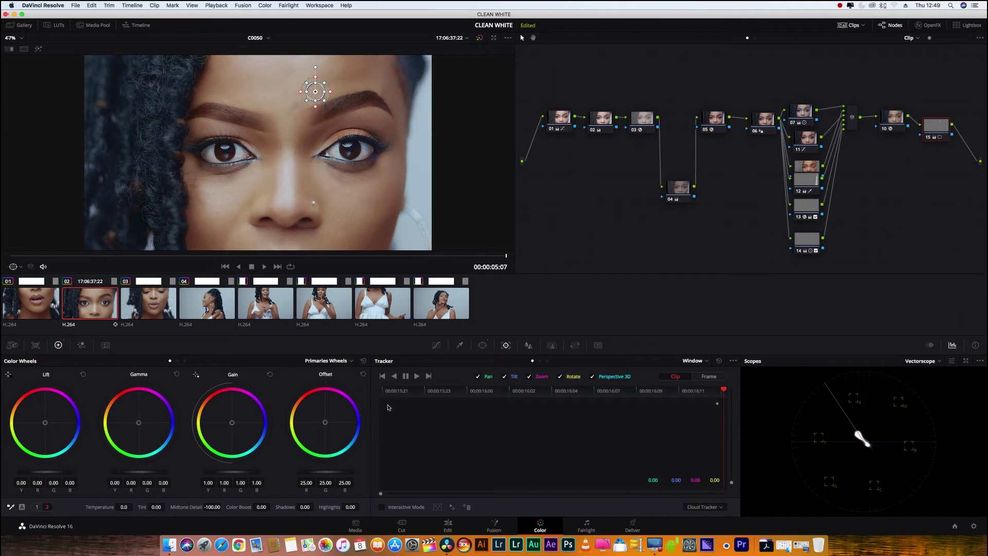
click(417, 376)
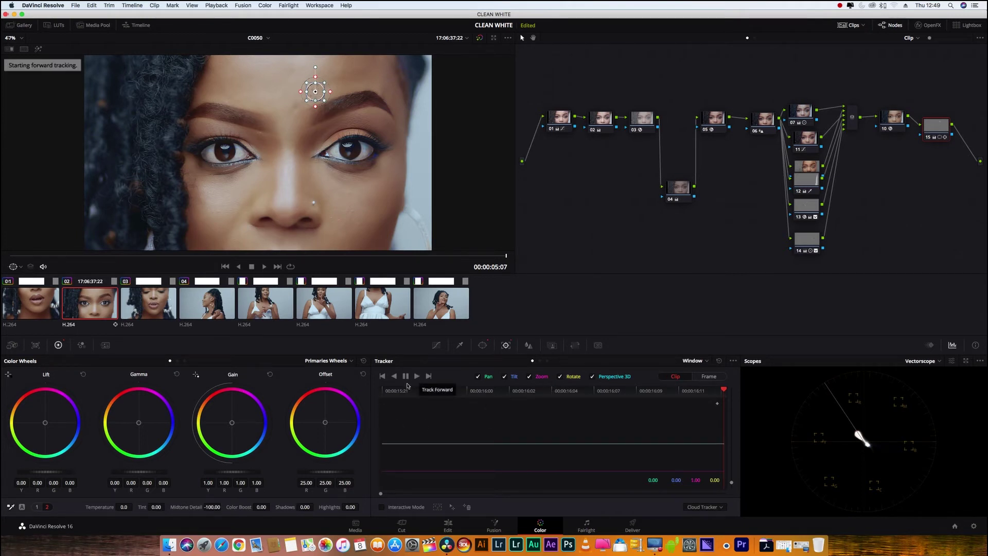
click(395, 376)
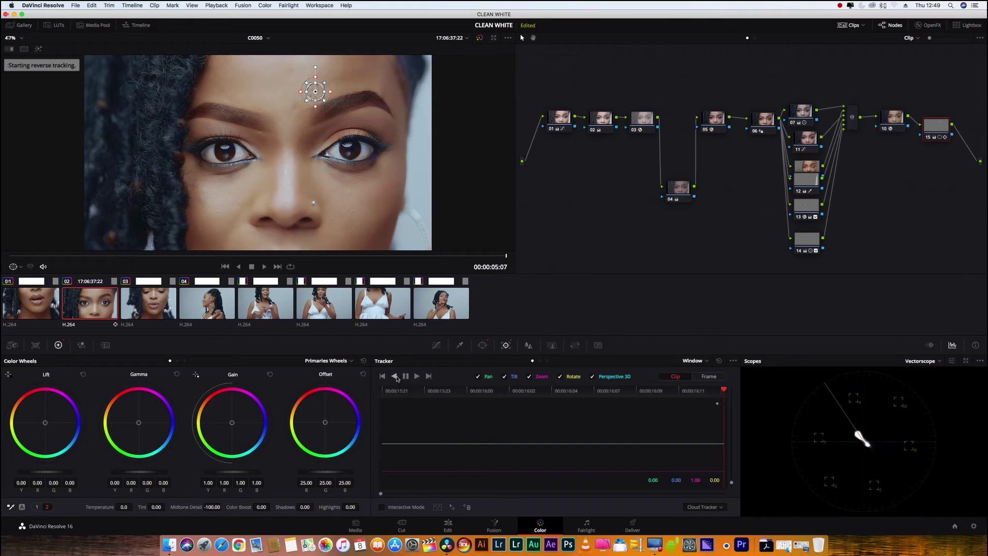
click(395, 378)
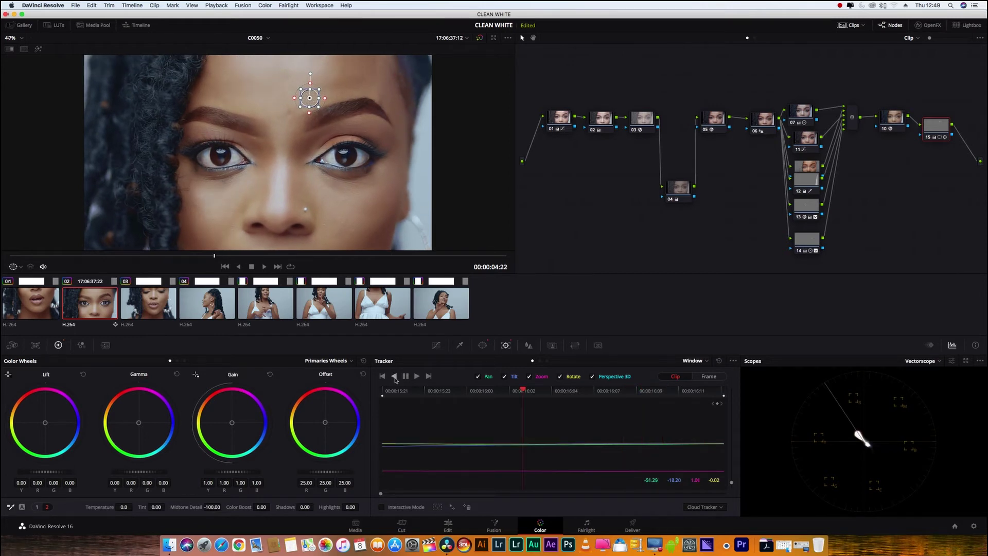
drag(933, 128, 928, 124)
key(alt+o)
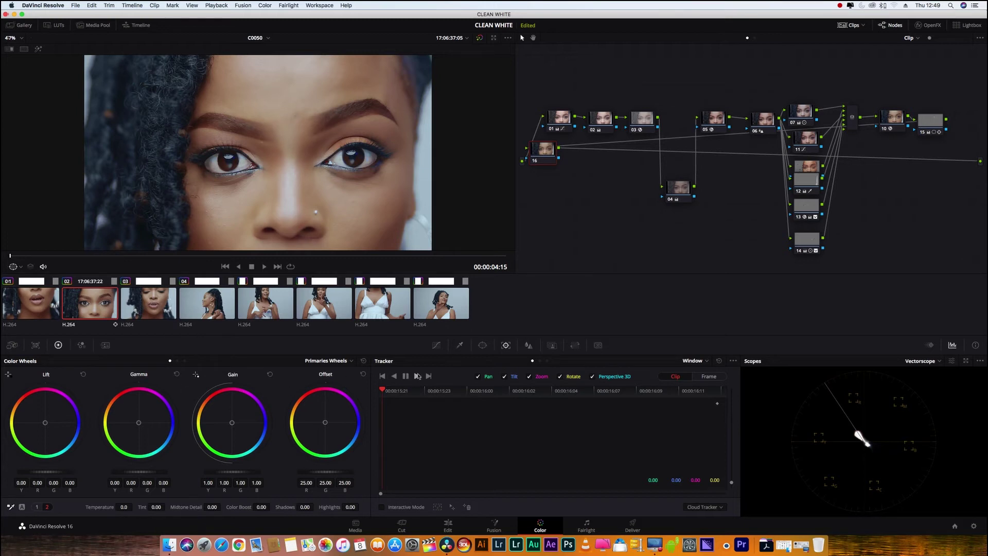
Draw a four-point curve window between the brows on node 16, redoing the first attempt
click(482, 345)
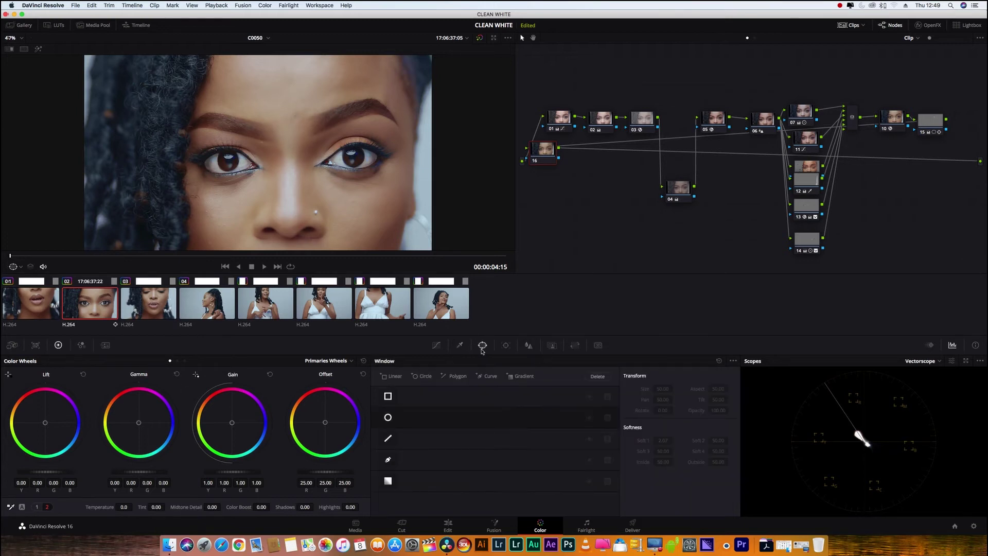
click(388, 459)
click(287, 117)
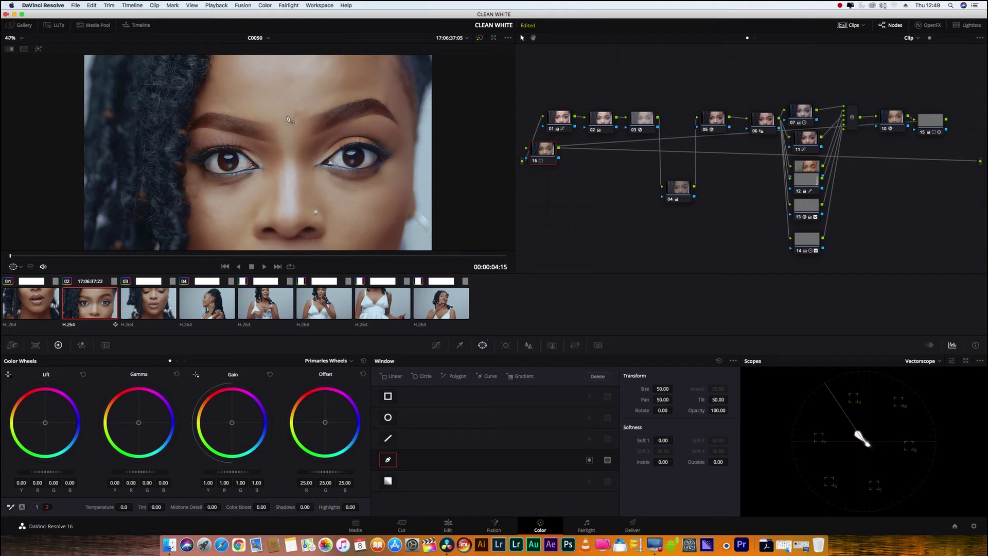
click(306, 109)
click(290, 126)
key(super+z)
click(284, 118)
click(295, 125)
click(307, 112)
click(295, 105)
click(284, 118)
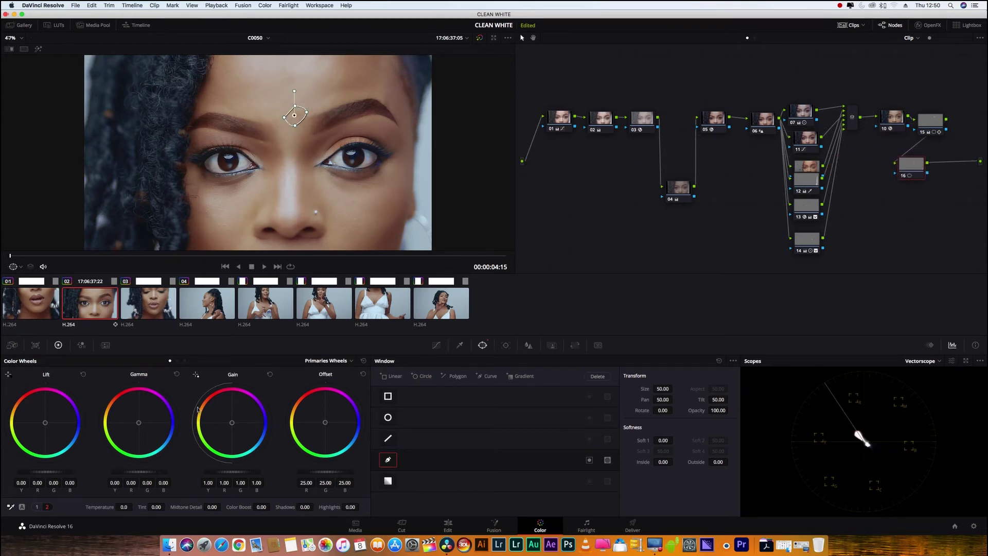
Lower Midtone Detail inside the brow window to -80.50 and reposition node 16
drag(212, 507, 149, 505)
drag(149, 505, 147, 505)
key(shift+grave)
drag(910, 166, 911, 170)
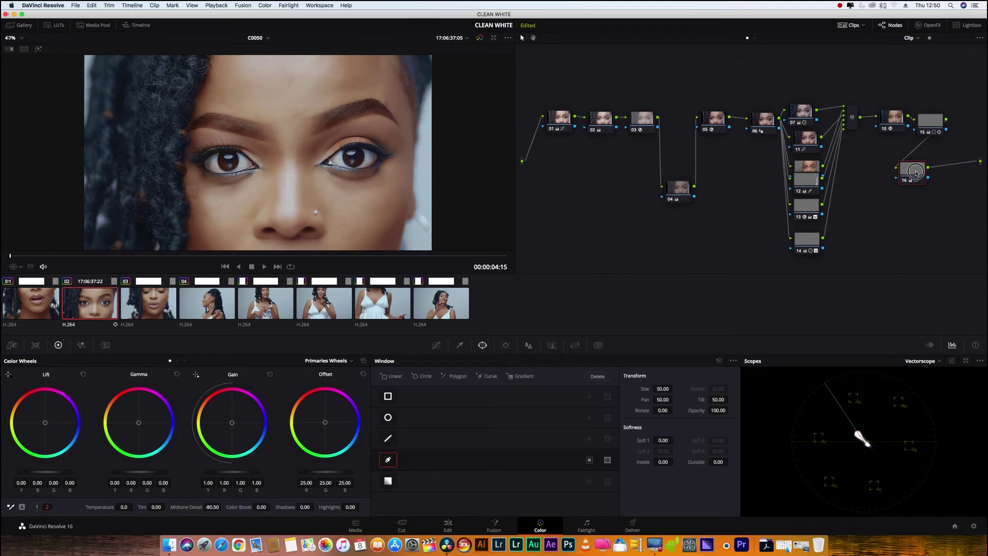
Track the brow window backward and forward, then add serial node 17 with Alt+S
click(505, 346)
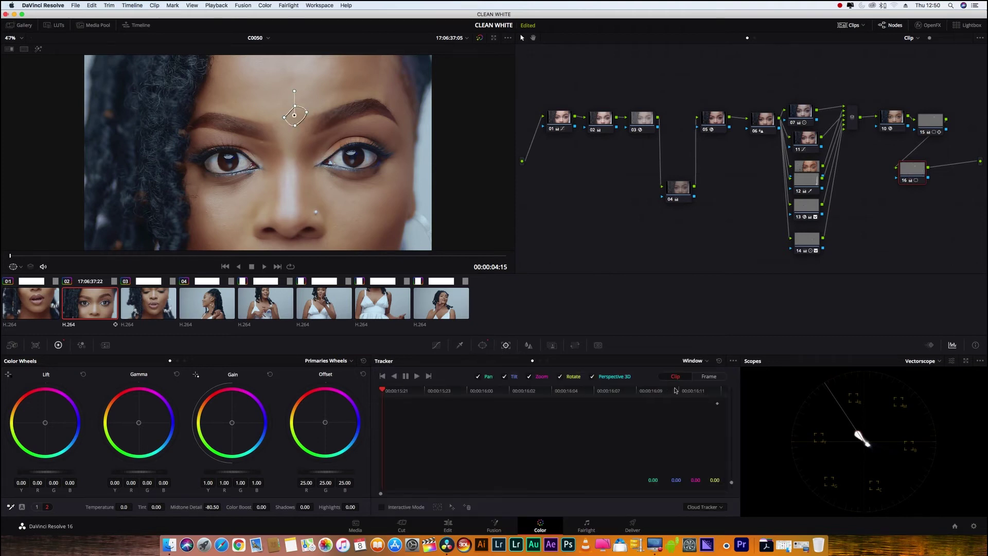
click(394, 377)
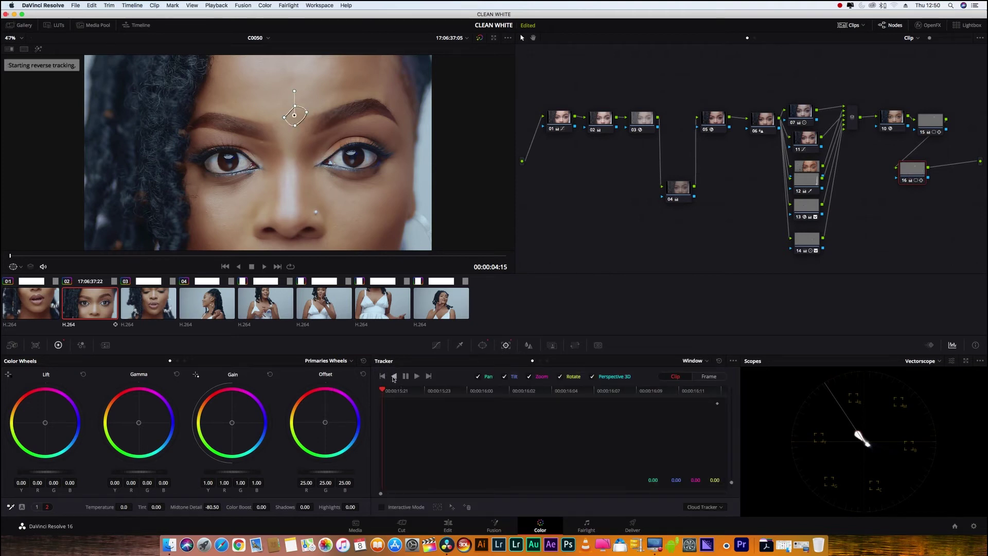
click(414, 377)
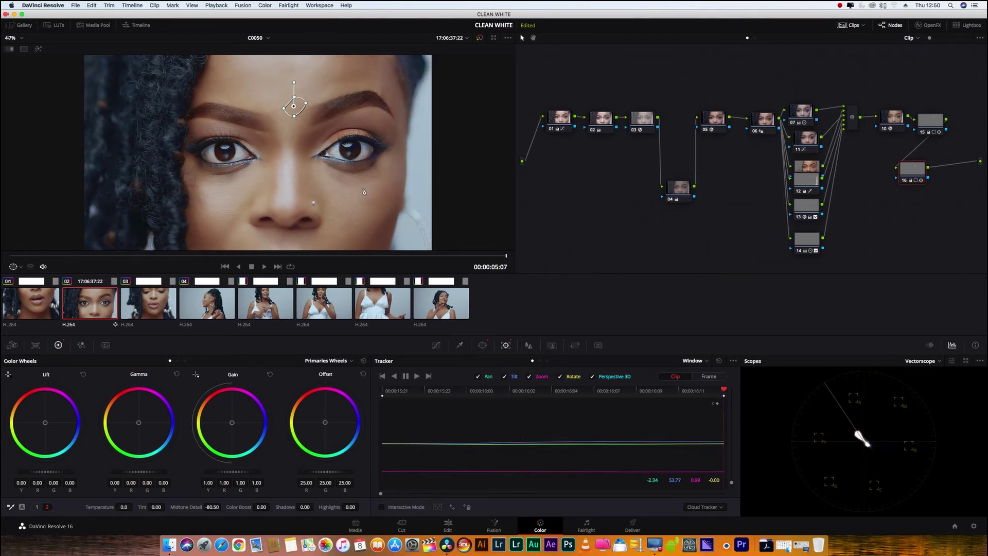
click(910, 172)
drag(910, 172, 910, 176)
key(alt+s)
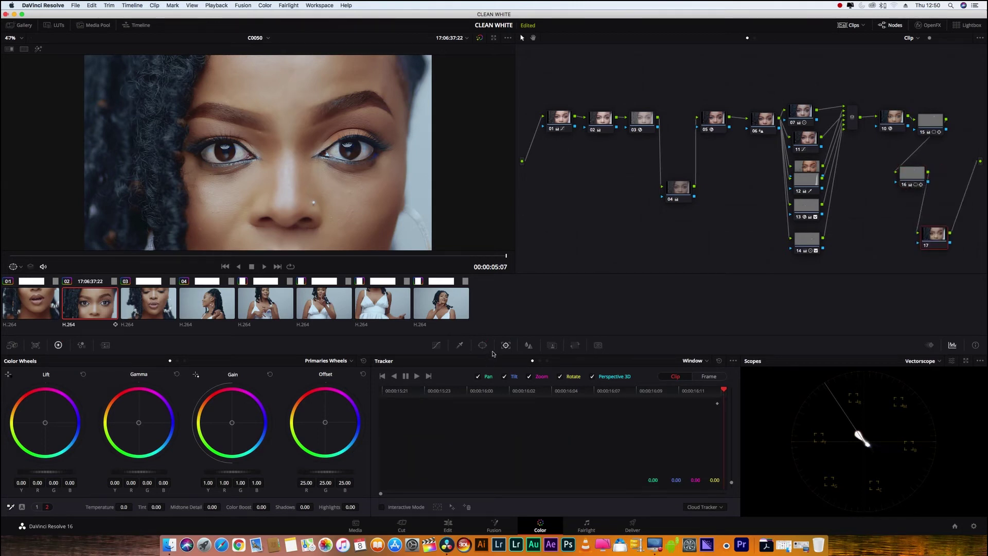
Draw a closed curve window around the left cheek on node 17
click(484, 348)
click(389, 460)
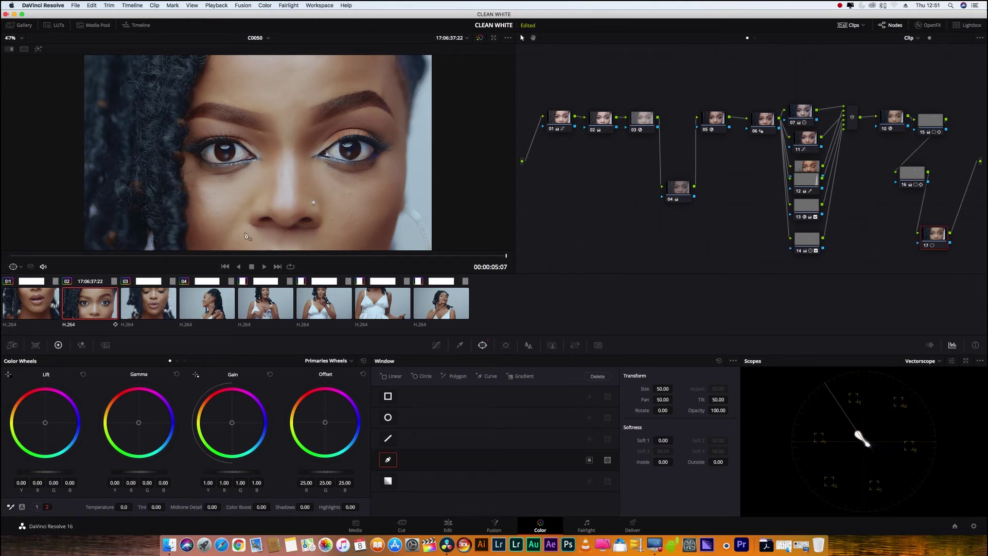
click(196, 195)
drag(217, 195, 222, 200)
click(225, 215)
click(205, 241)
click(193, 224)
click(196, 196)
Set Midtone Detail inside the cheek window to -53.00
drag(211, 506, 115, 522)
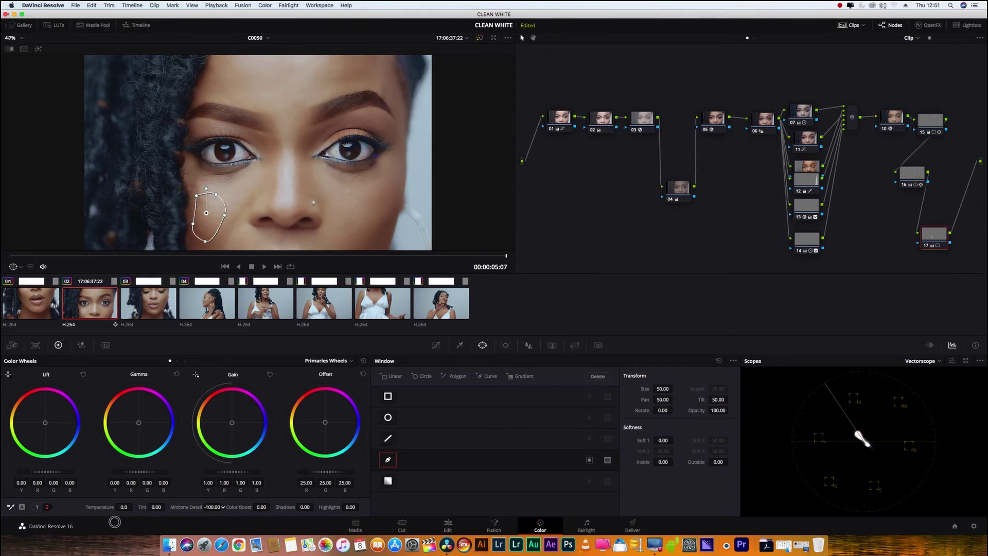
drag(114, 521, 150, 516)
mouse_move(216, 194)
mouse_down()
mouse_move(237, 186)
mouse_move(227, 217)
mouse_move(208, 181)
mouse_up()
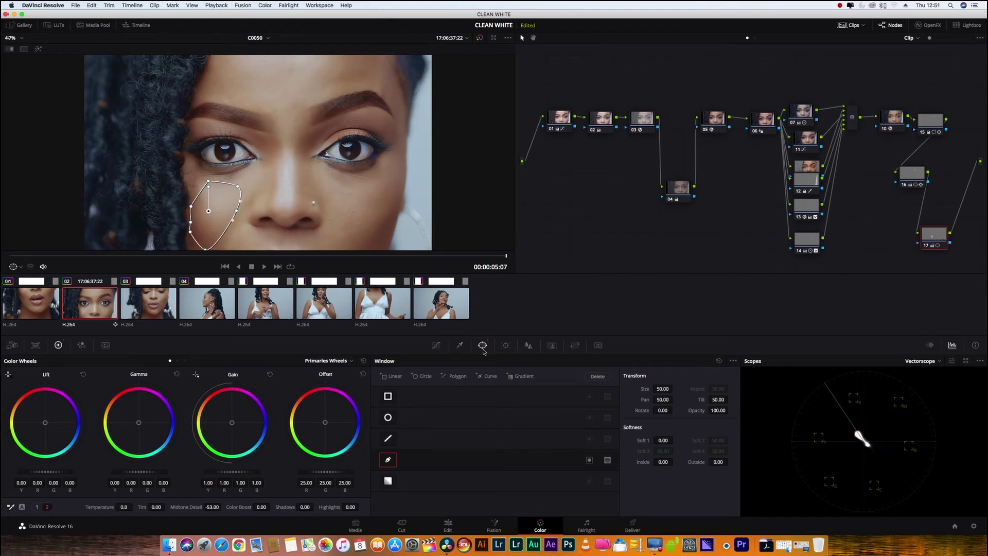
click(507, 347)
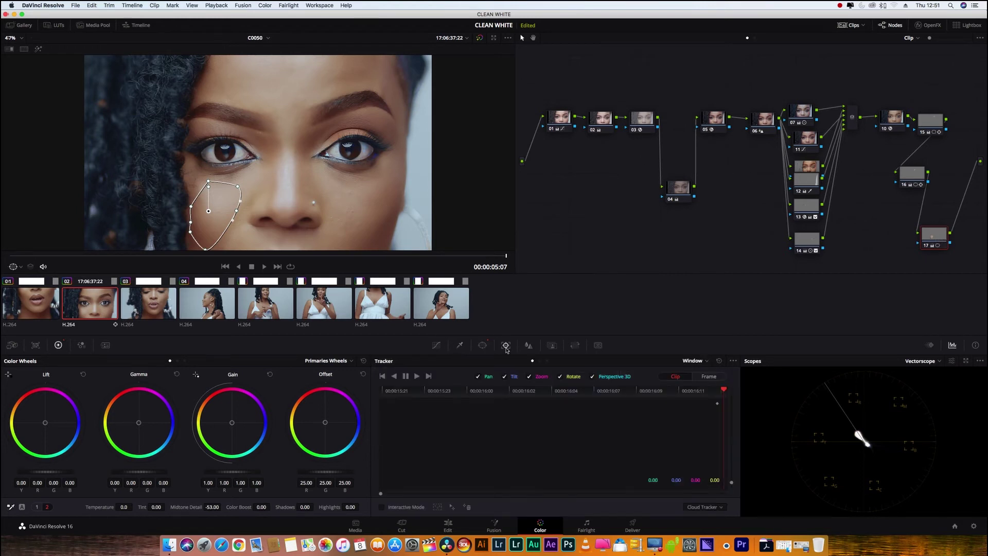
Track node 17's cheek window forward and then backward through the clip
click(418, 376)
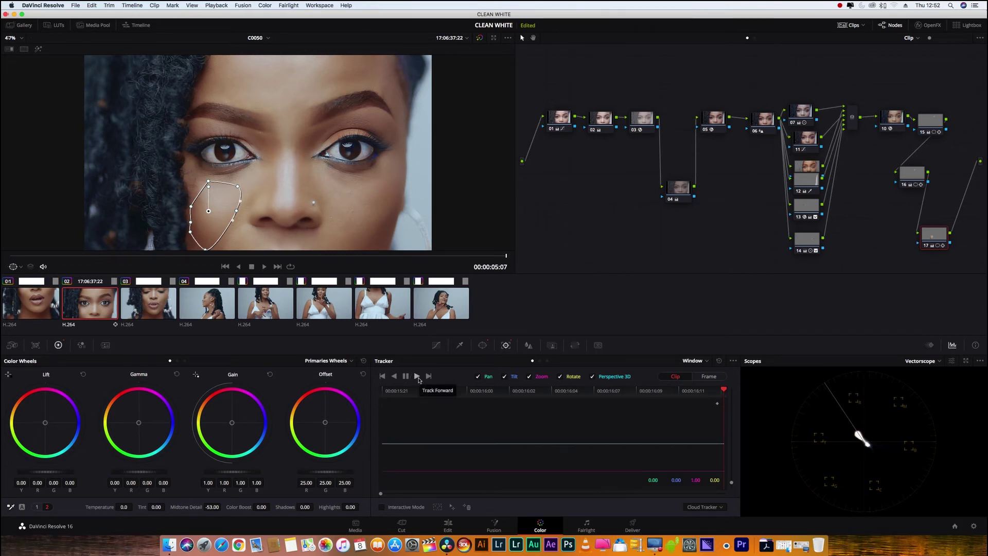
click(395, 378)
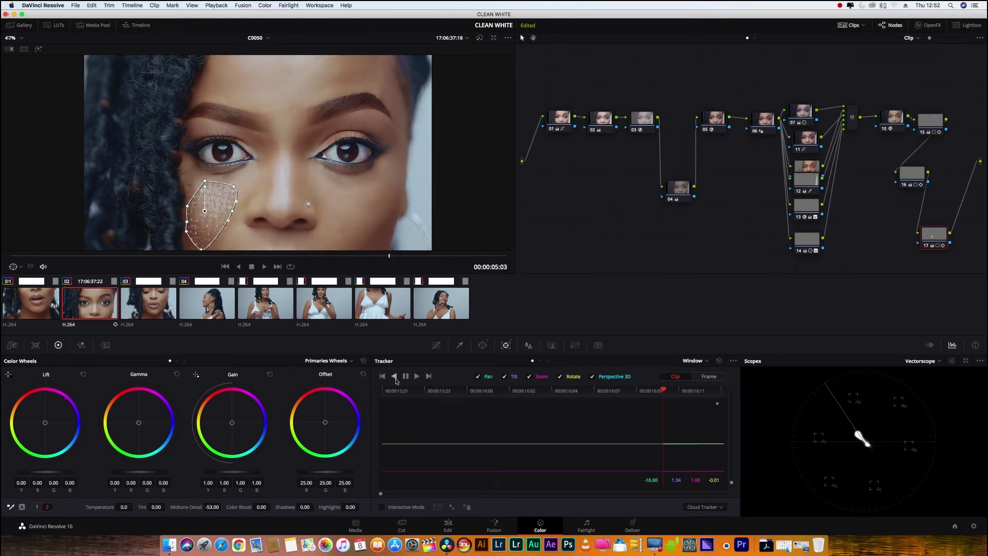
click(405, 375)
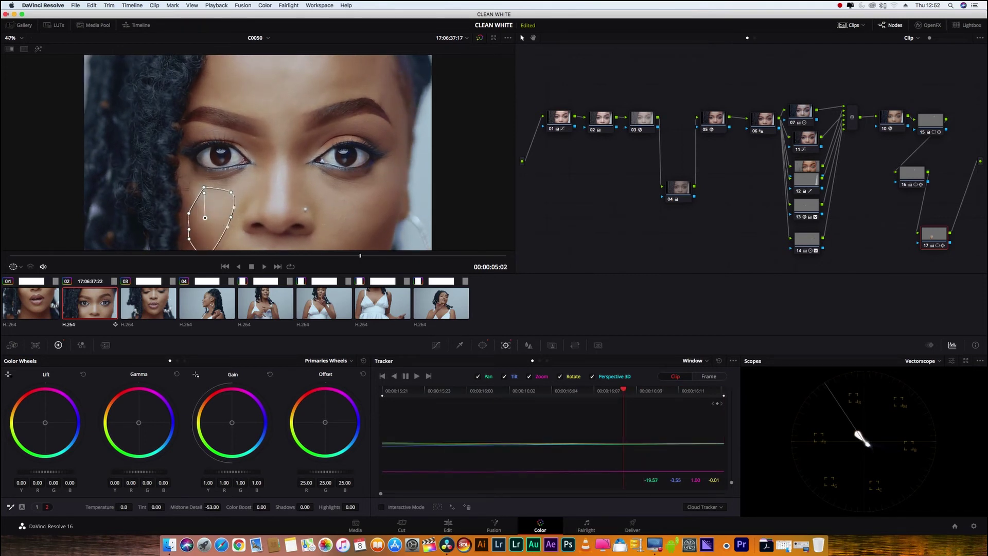
Return to the first frame, move node 17 up, and add a new node 18
key(Up)
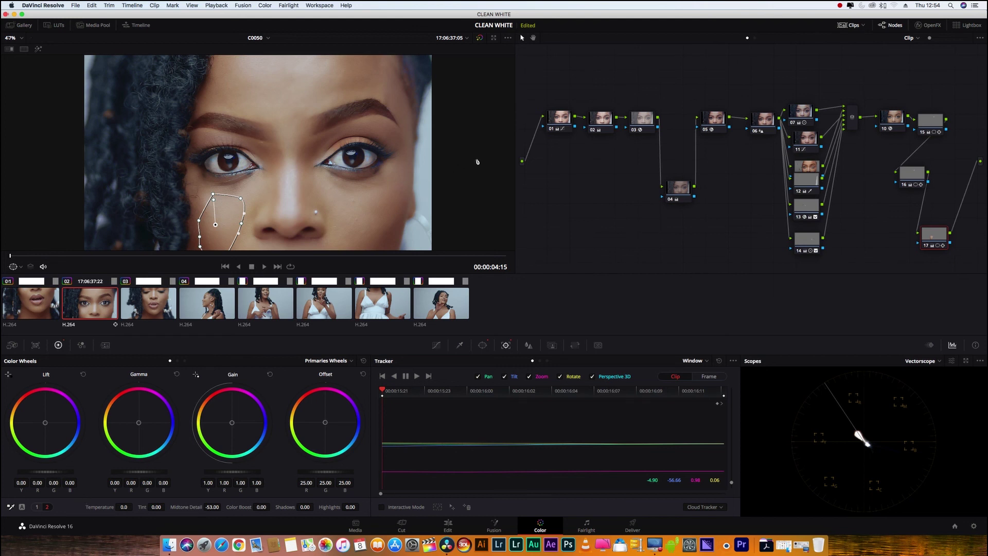
mouse_move(934, 243)
mouse_down()
mouse_move(935, 228)
mouse_move(924, 231)
mouse_up()
key(alt+o)
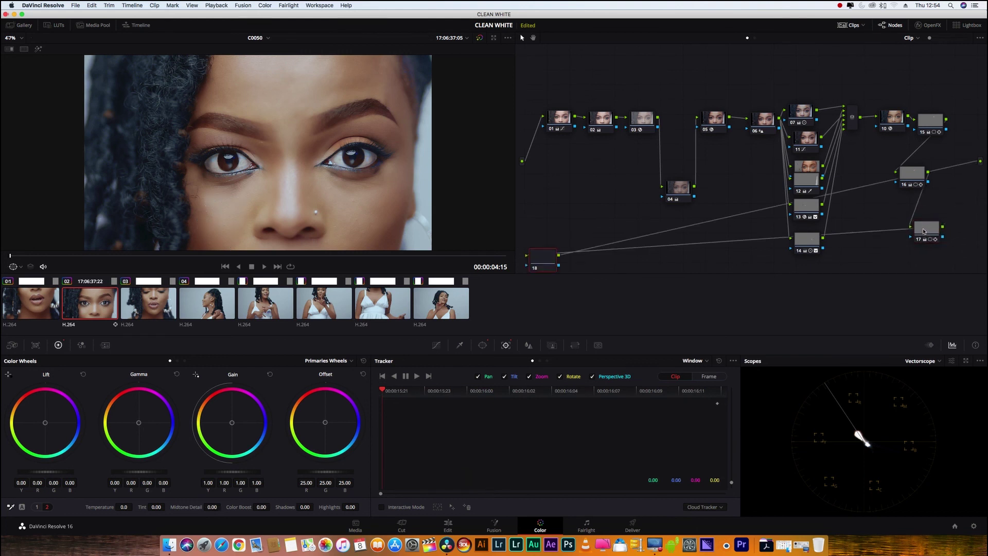
Place node 18 beside node 17 and outline the right cheek with a closed curve window
drag(532, 263, 868, 218)
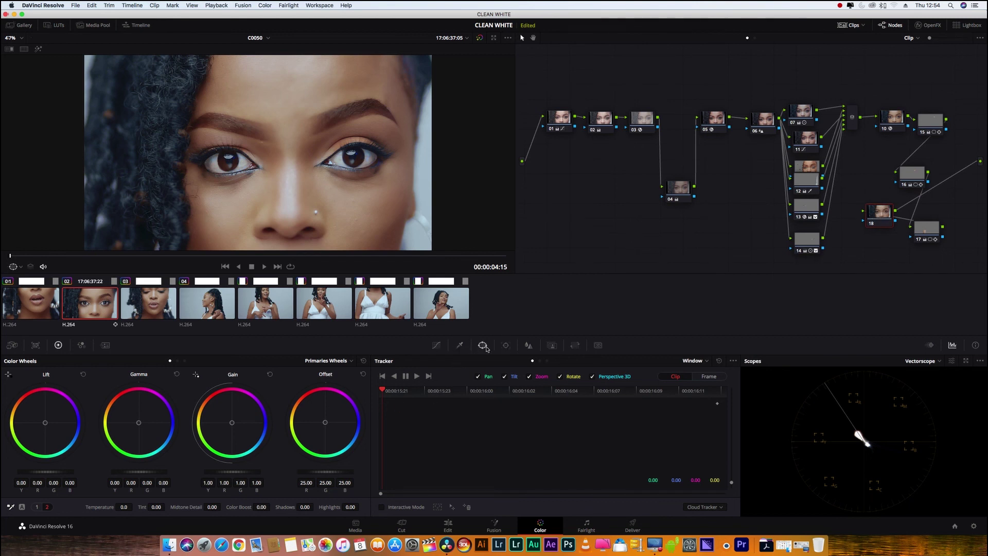
click(482, 346)
click(388, 460)
click(352, 198)
drag(340, 201, 338, 208)
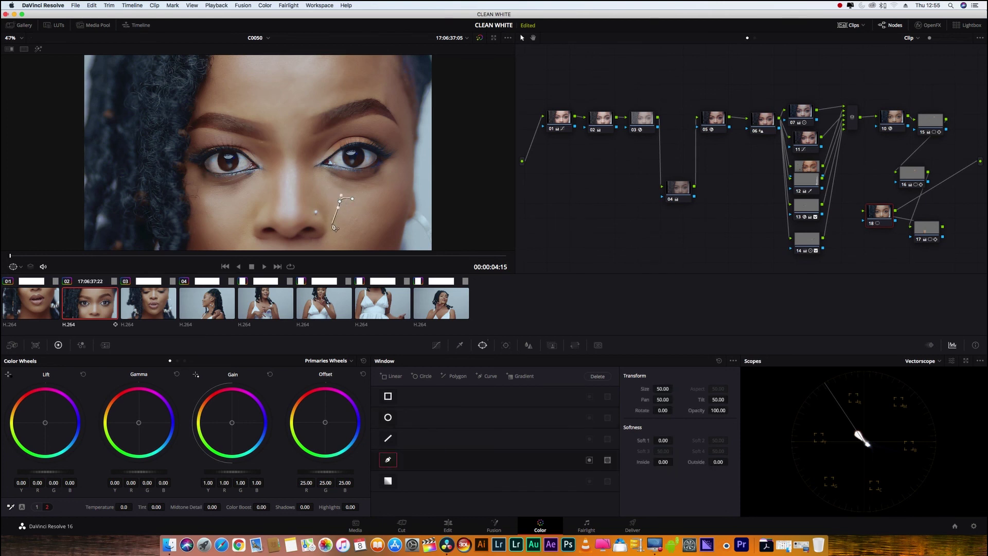
click(335, 224)
click(349, 237)
click(372, 238)
click(371, 206)
click(353, 193)
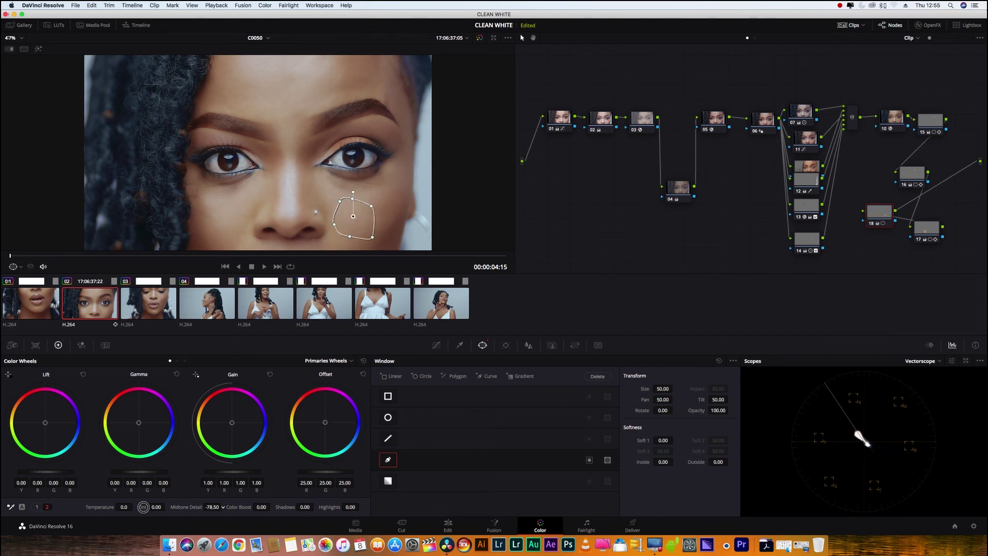
scroll(212, 506, down, 1)
Track node 18's right-cheek window backward and forward, then widen the node graph
key(alt+t)
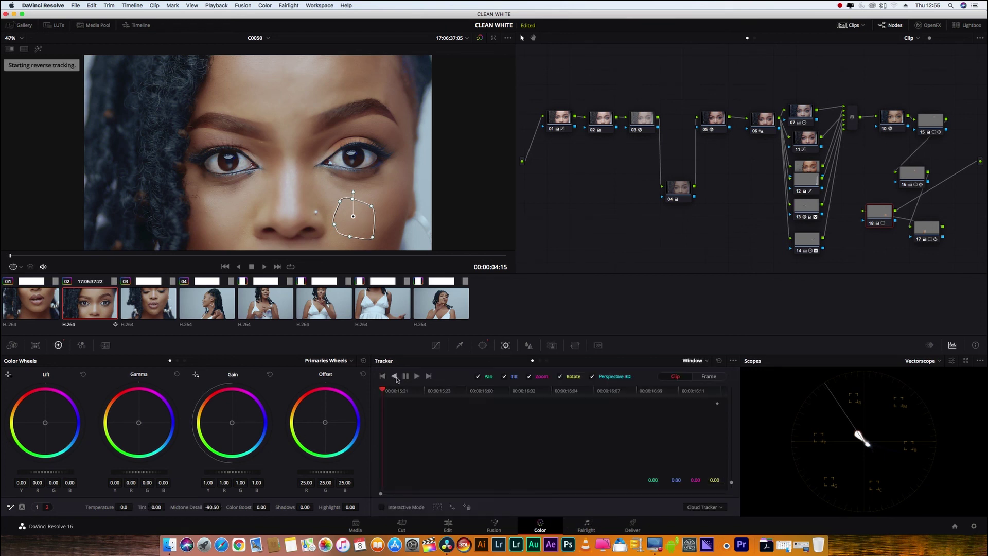
click(418, 376)
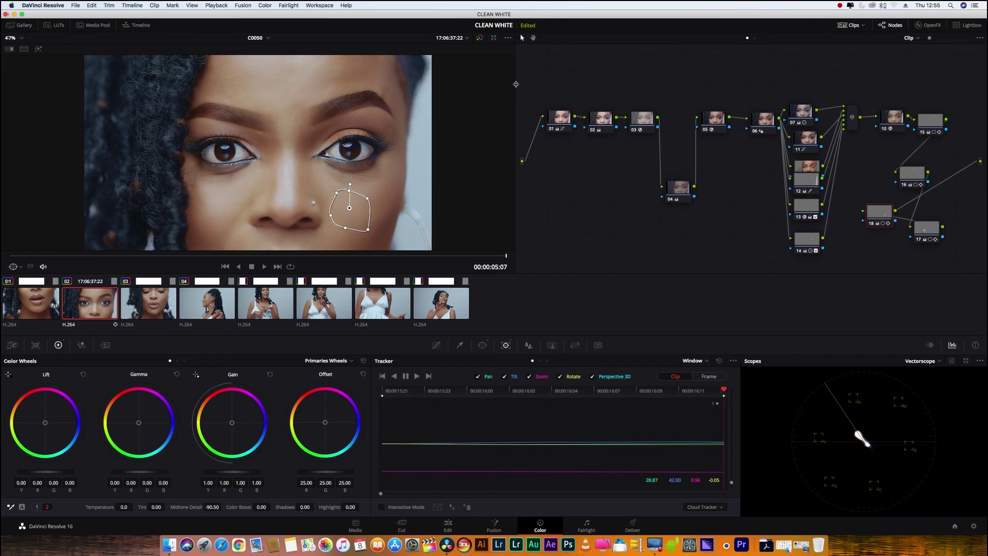
drag(515, 85, 307, 112)
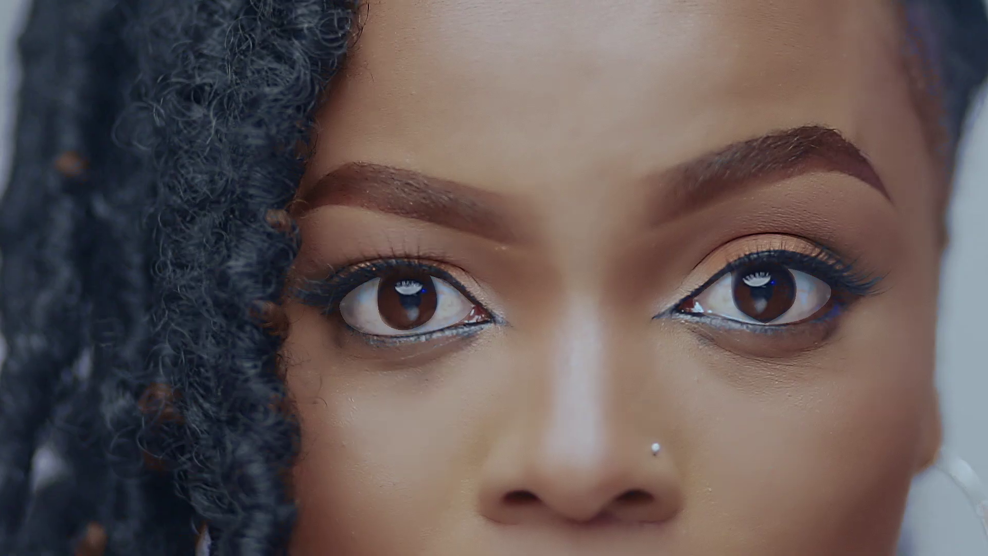